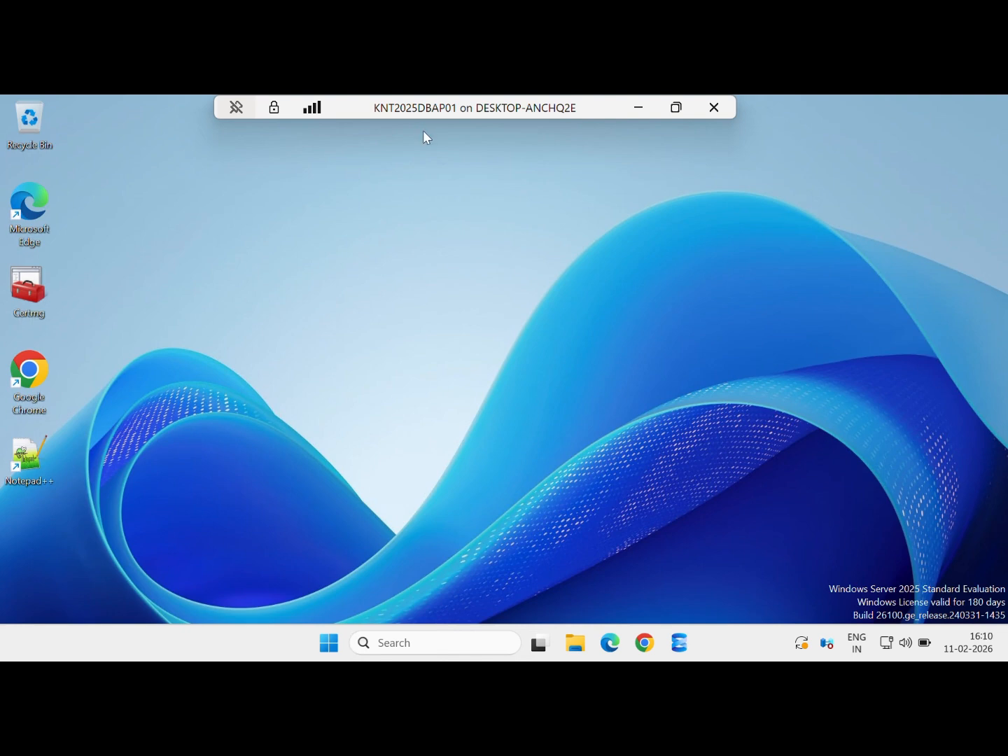
Step: Start adding roles and features from Server Manager, using role-based or feature-based installation on the KNT2025DBAP01 server from the server pool
{"action": "left_click", "coordinate": [327, 643]}
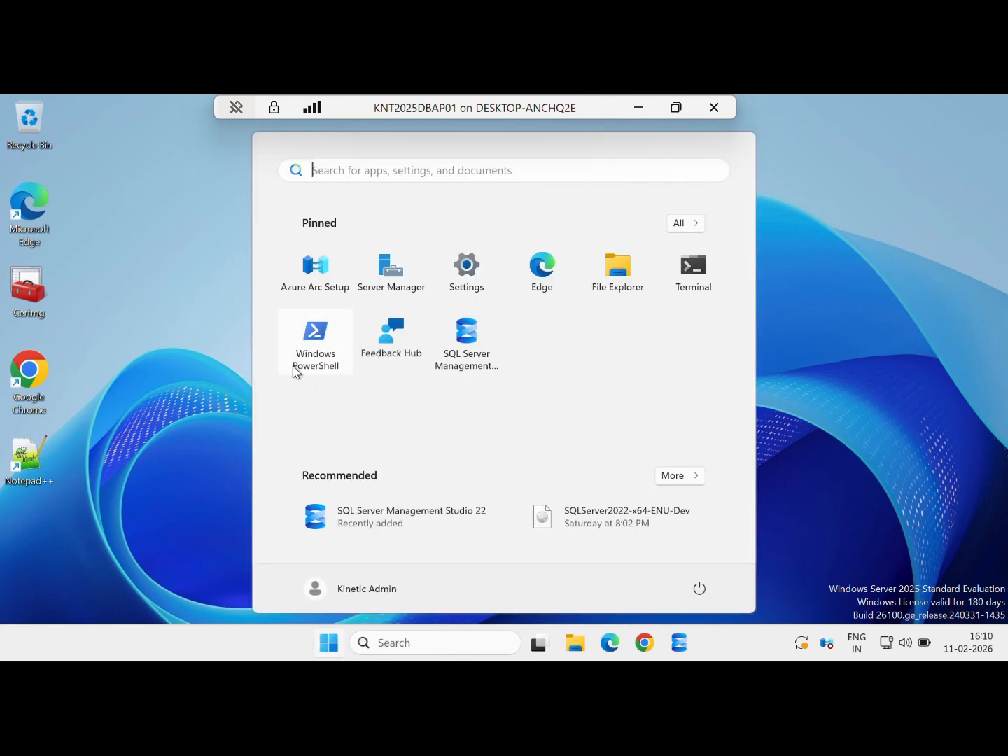
{"action": "left_click", "coordinate": [396, 270]}
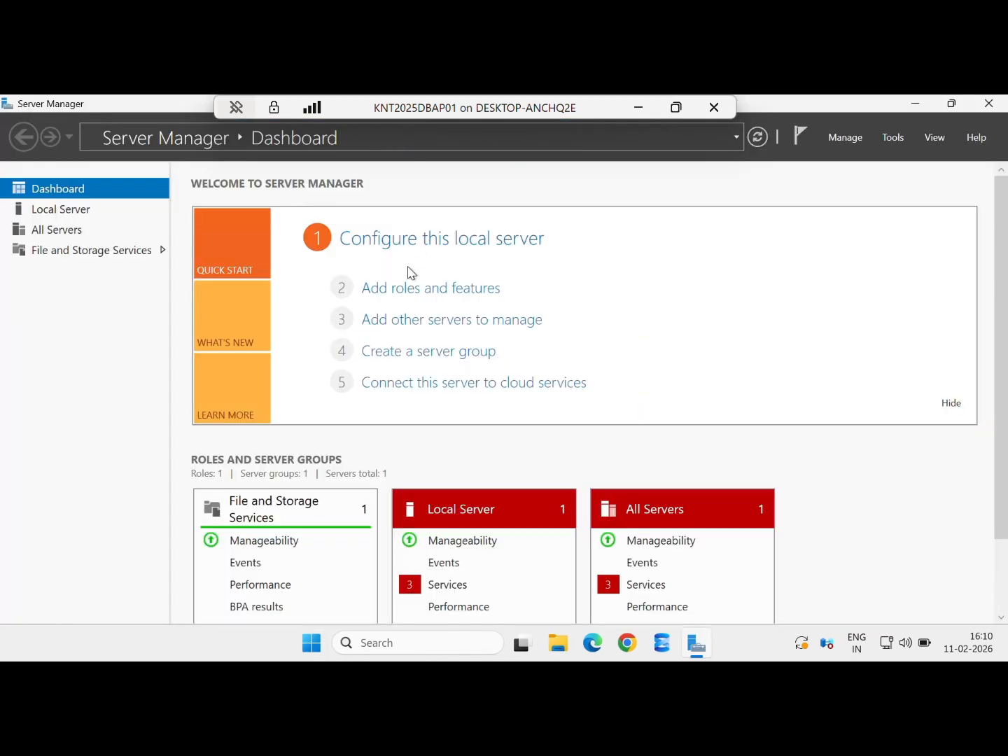
{"action": "left_click", "coordinate": [405, 291]}
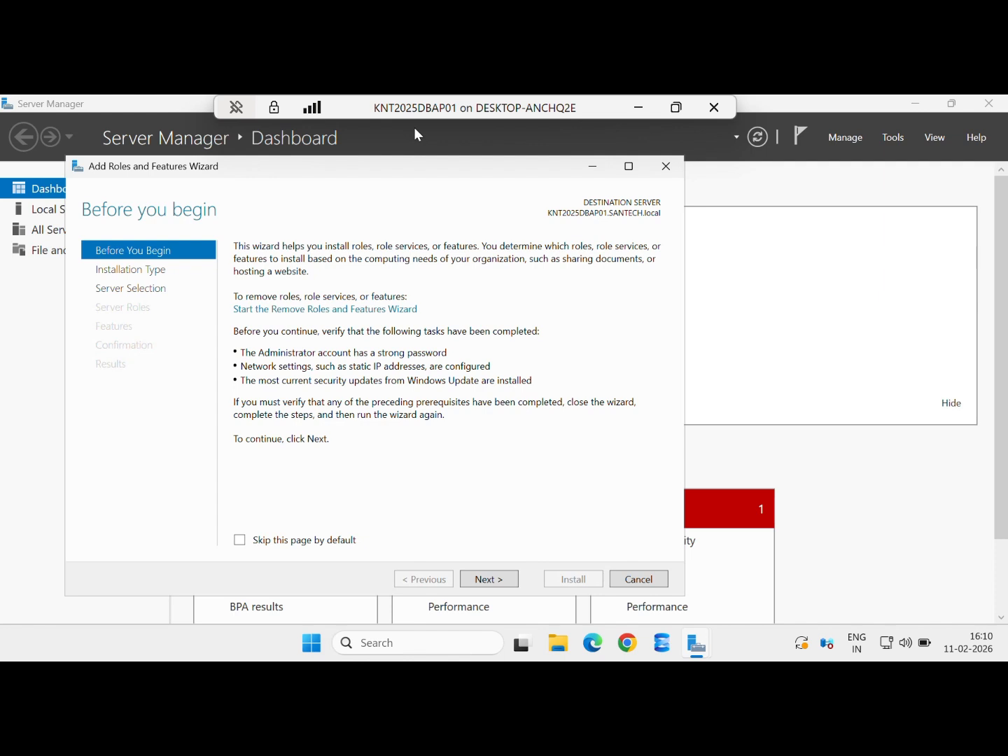
{"action": "left_click", "coordinate": [480, 578]}
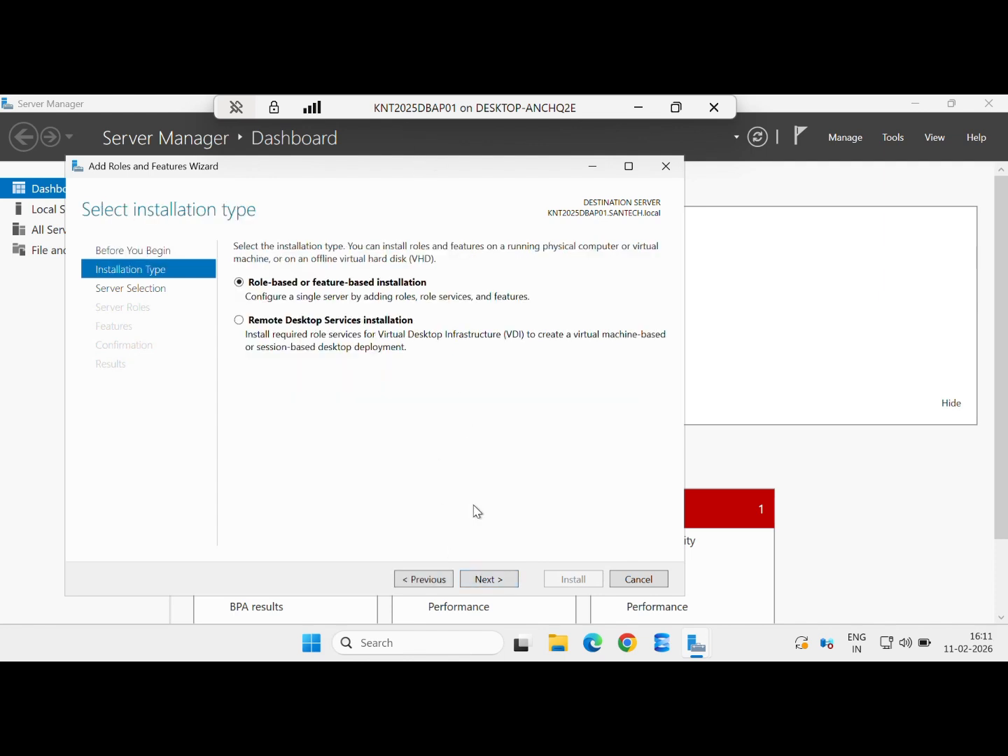
{"action": "left_click", "coordinate": [490, 581]}
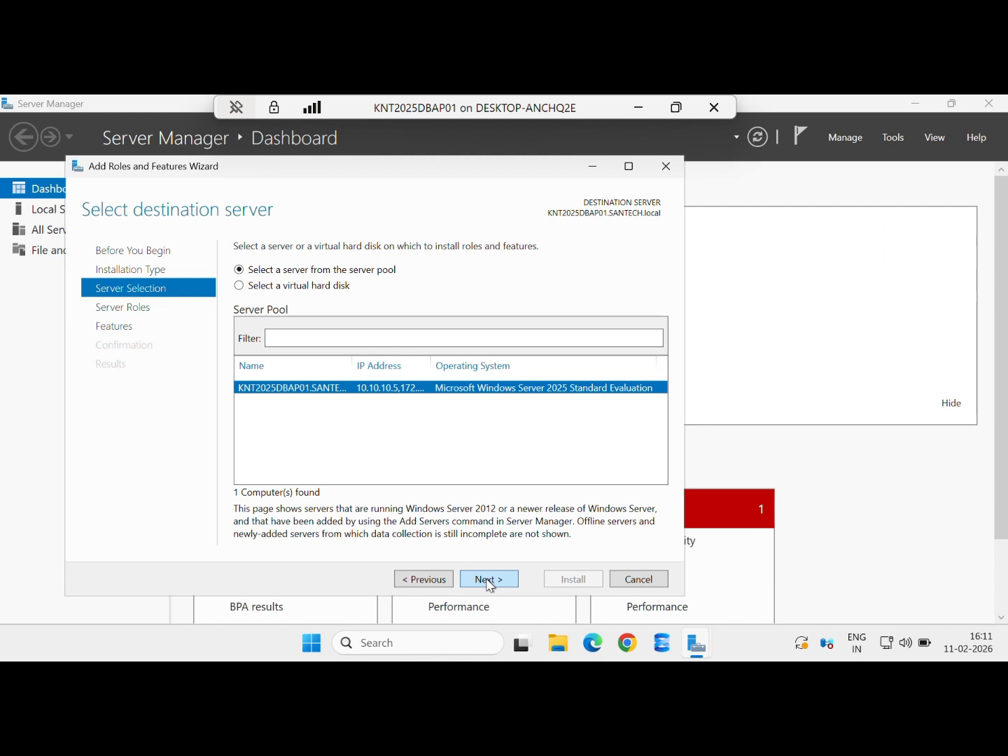
{"action": "left_click", "coordinate": [490, 580]}
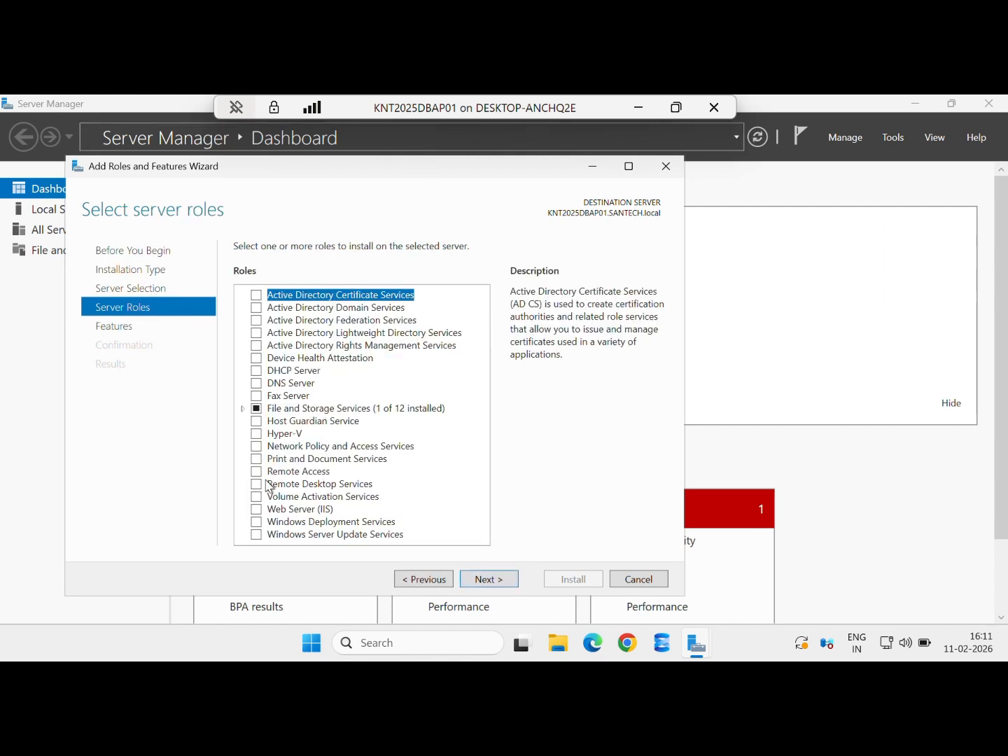
Step: Select the Web Server (IIS) server role with its required management tools and continue to the feature selection
{"action": "left_click", "coordinate": [257, 510]}
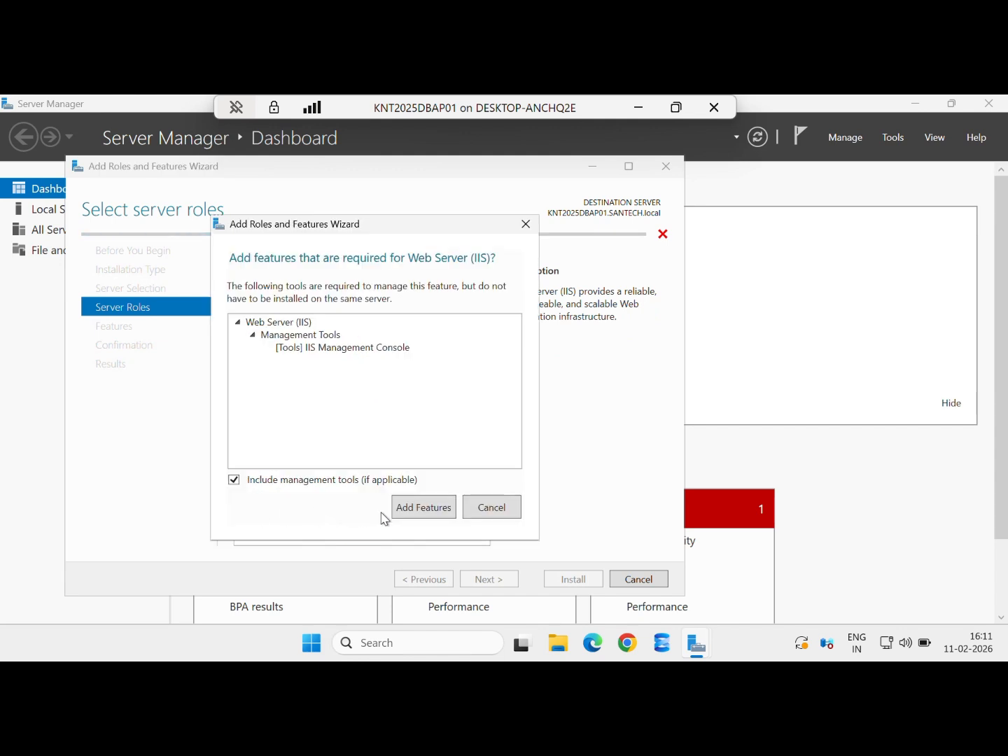
{"action": "left_click", "coordinate": [417, 510]}
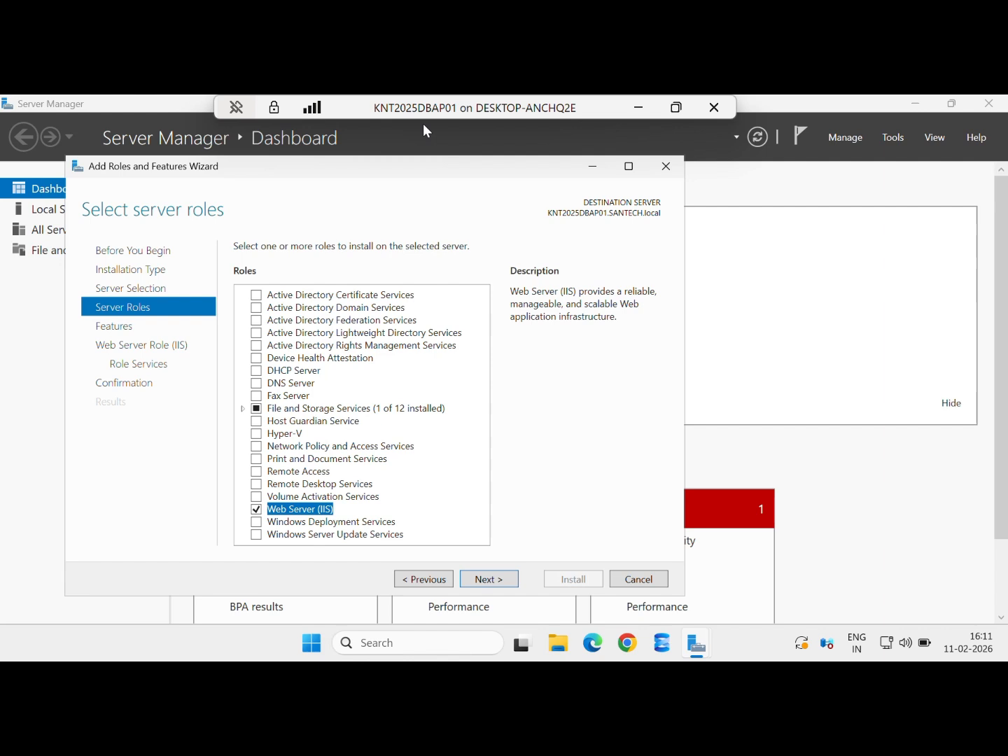
{"action": "left_click", "coordinate": [490, 580]}
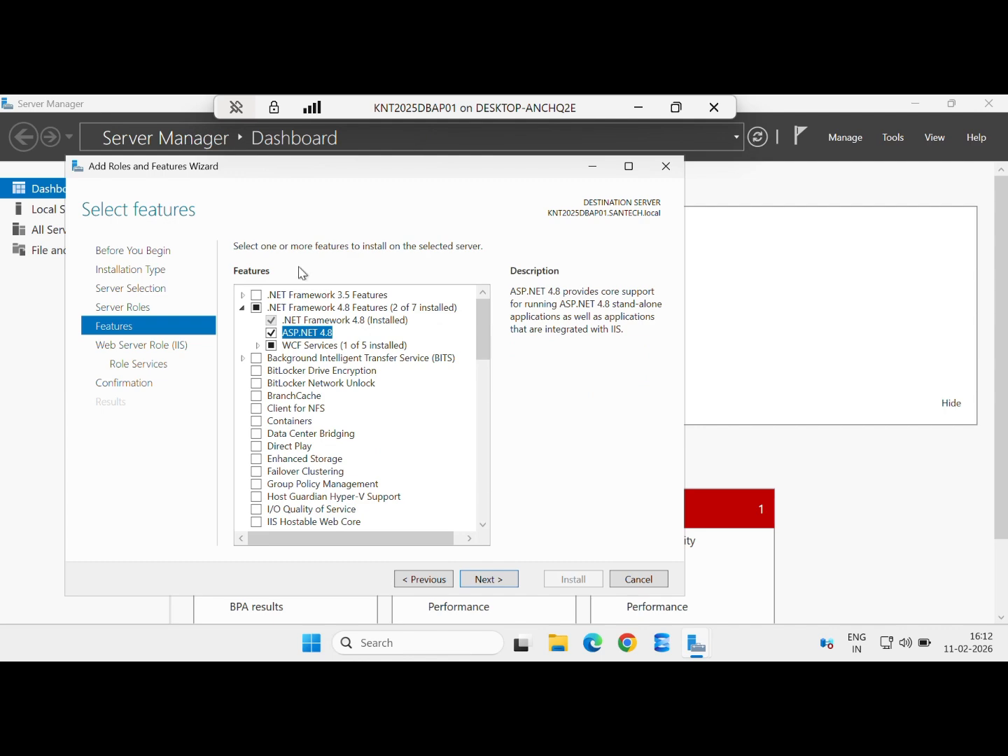
Step: Select HTTP, Message Queuing (MSMQ), Named Pipe and TCP Activation under WCF Services, including their required features
{"action": "left_click", "coordinate": [258, 346]}
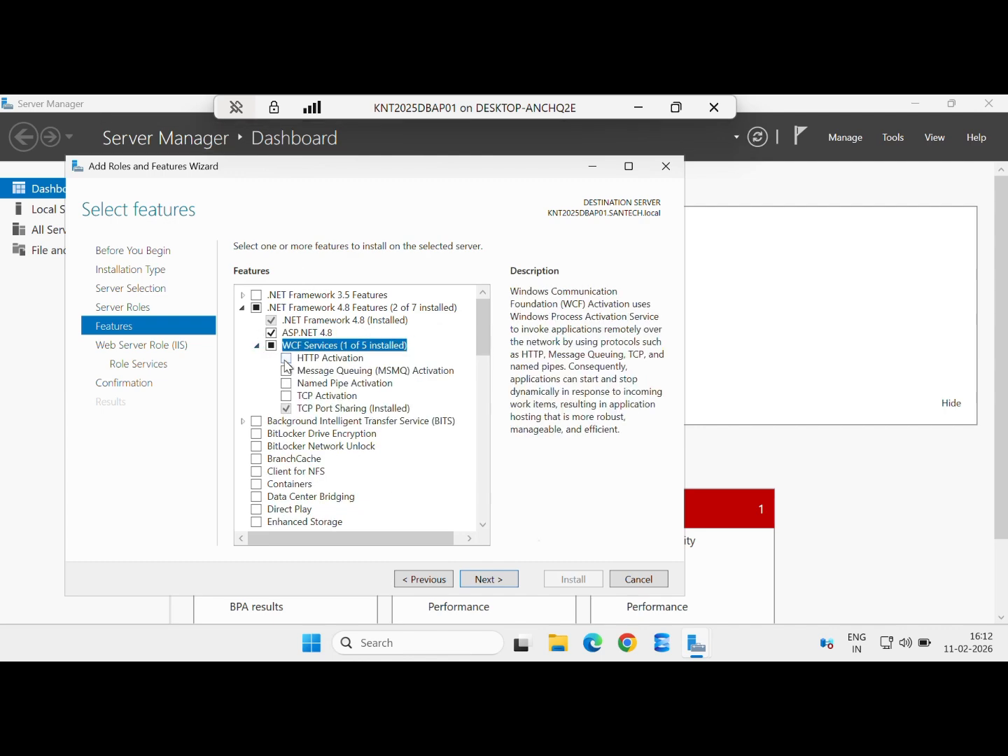
{"action": "left_click", "coordinate": [286, 357]}
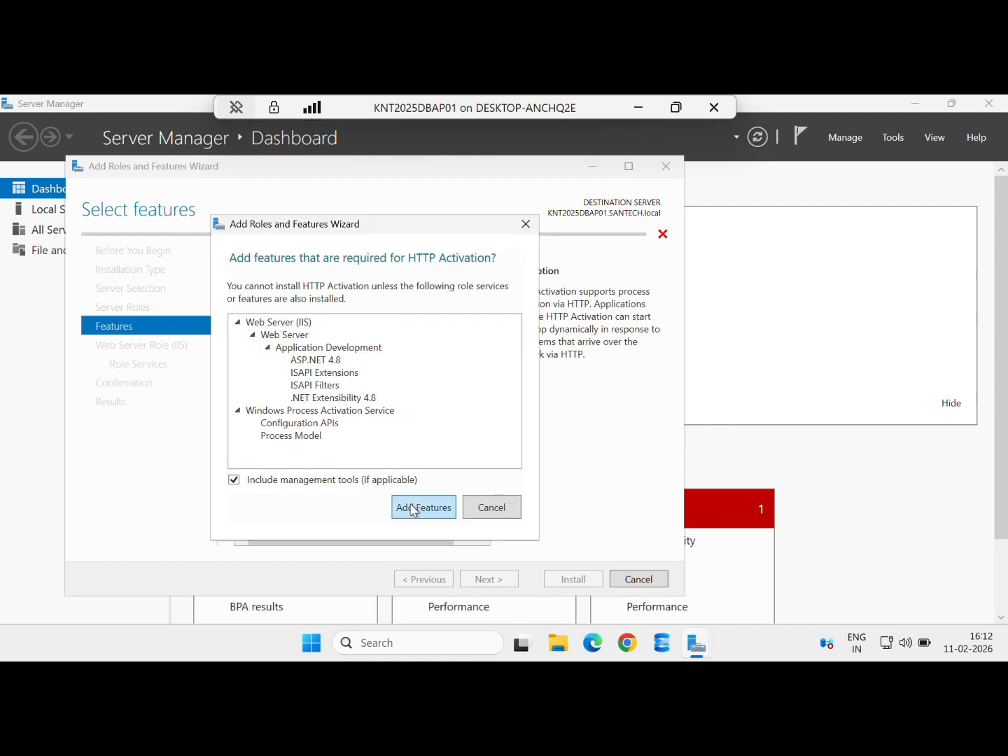
{"action": "left_click", "coordinate": [411, 505]}
{"action": "left_click", "coordinate": [288, 373]}
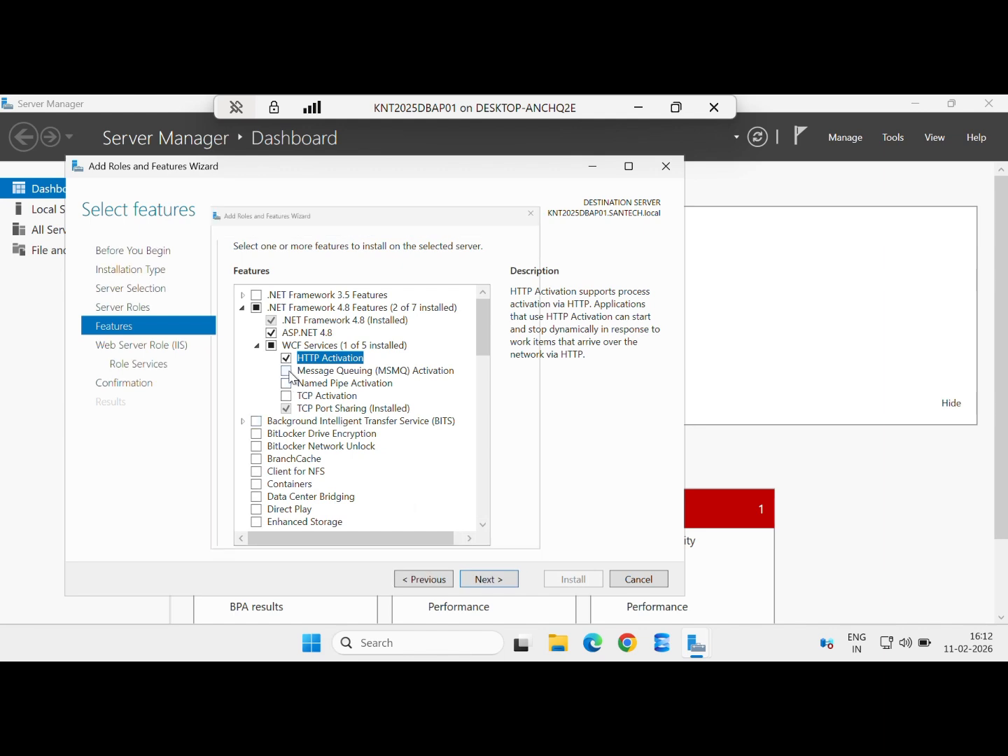
{"action": "left_click", "coordinate": [406, 513]}
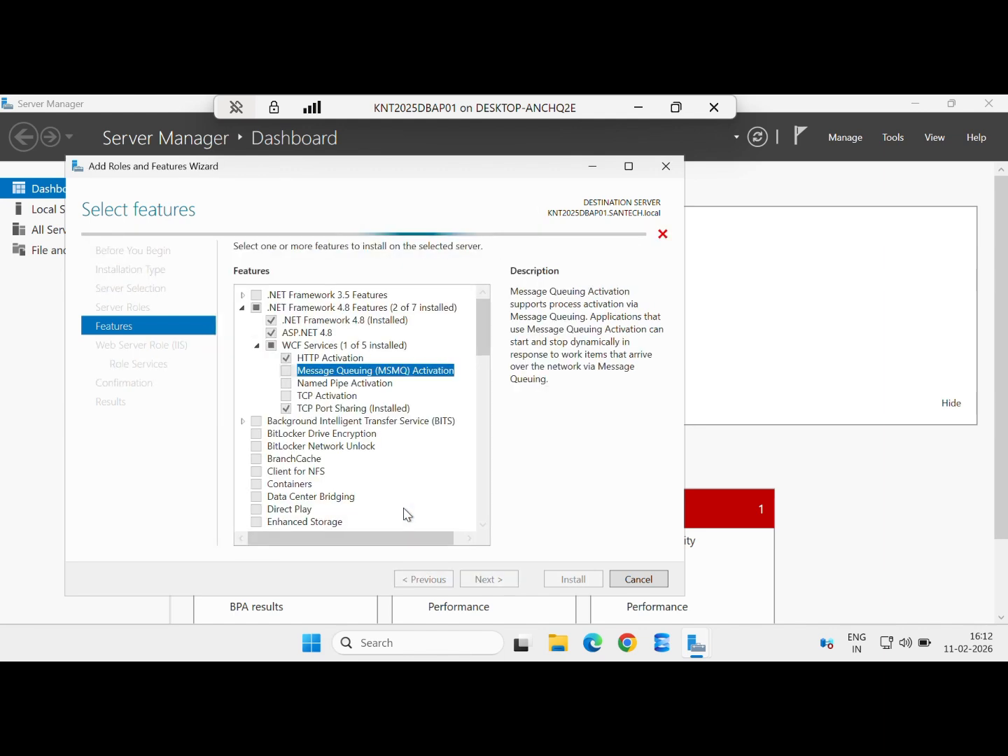
{"action": "left_click", "coordinate": [286, 384]}
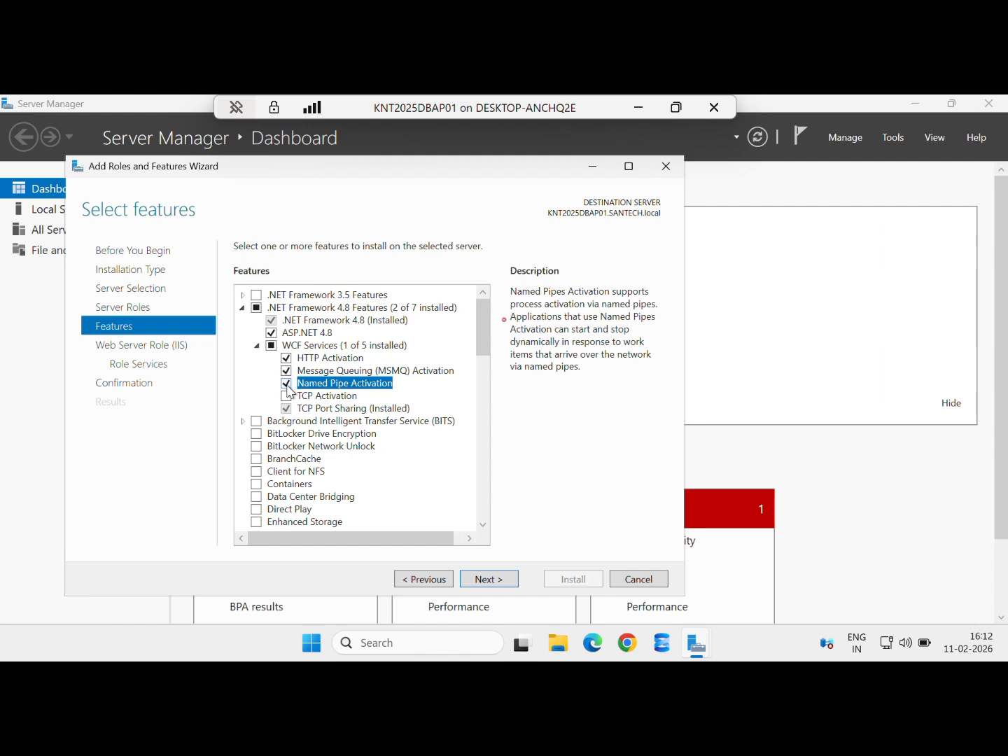
{"action": "left_click", "coordinate": [286, 394]}
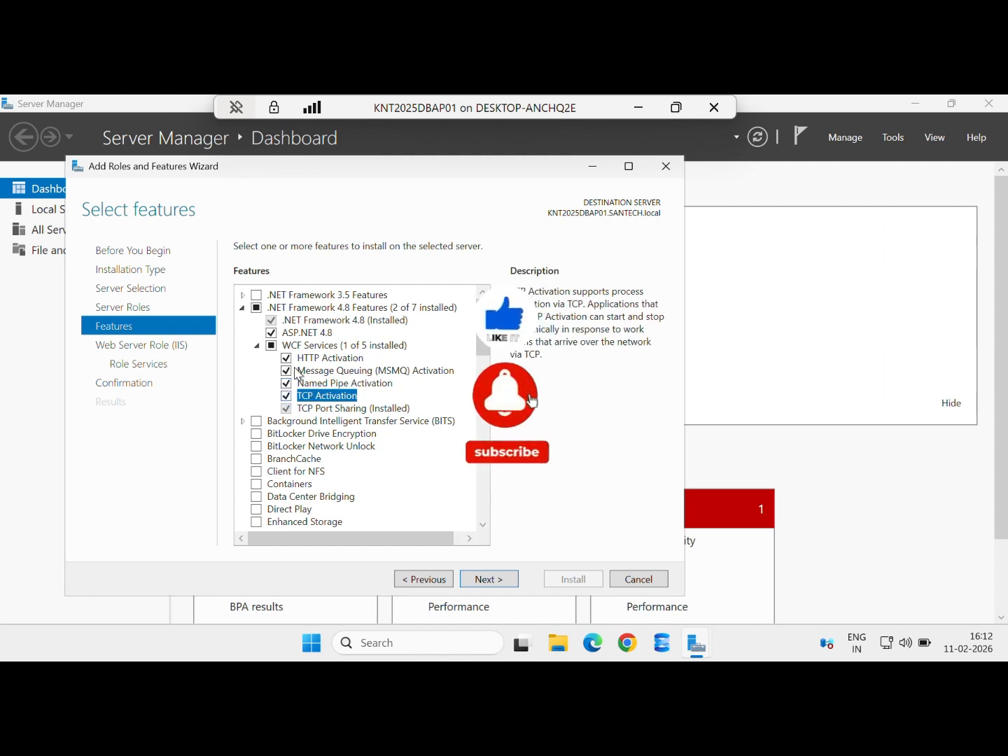
Step: Expand Message Queuing and Message Queuing Services to review which of their components are selected
{"action": "scroll", "coordinate": [419, 132], "scroll_direction": "down", "scroll_amount": 9}
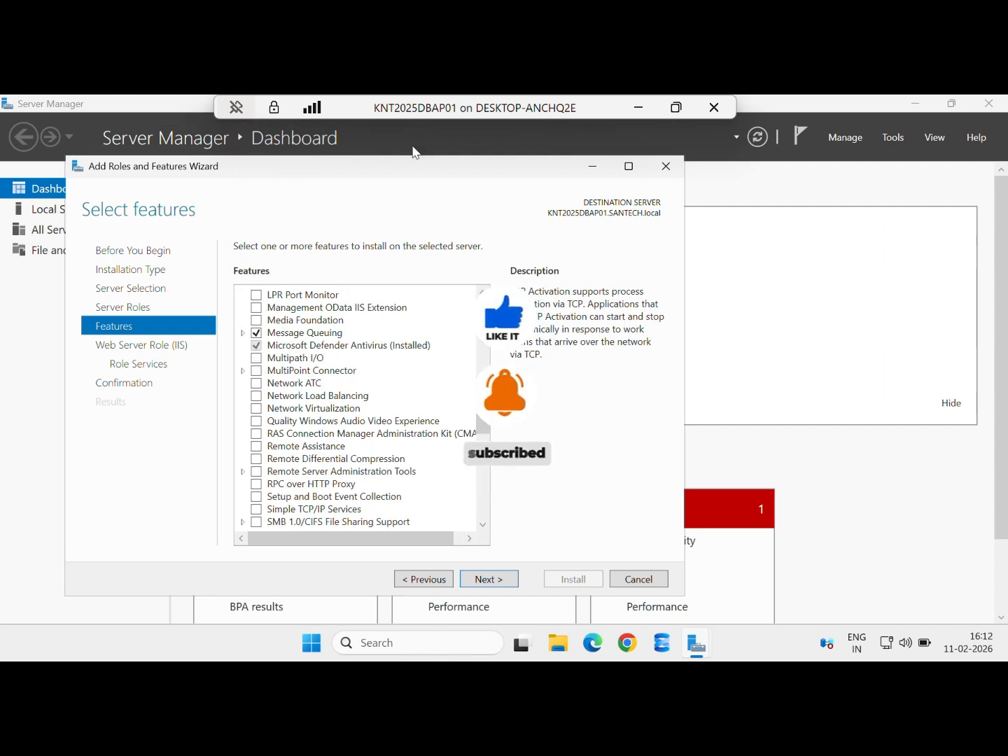
{"action": "left_click", "coordinate": [243, 333]}
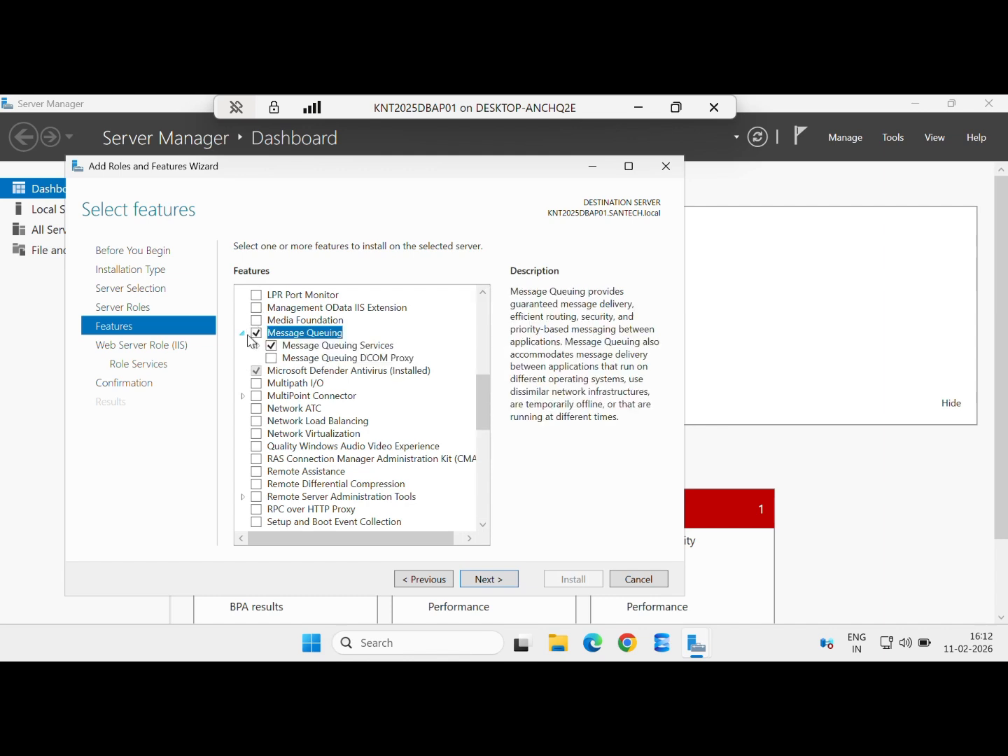
{"action": "left_click", "coordinate": [257, 346]}
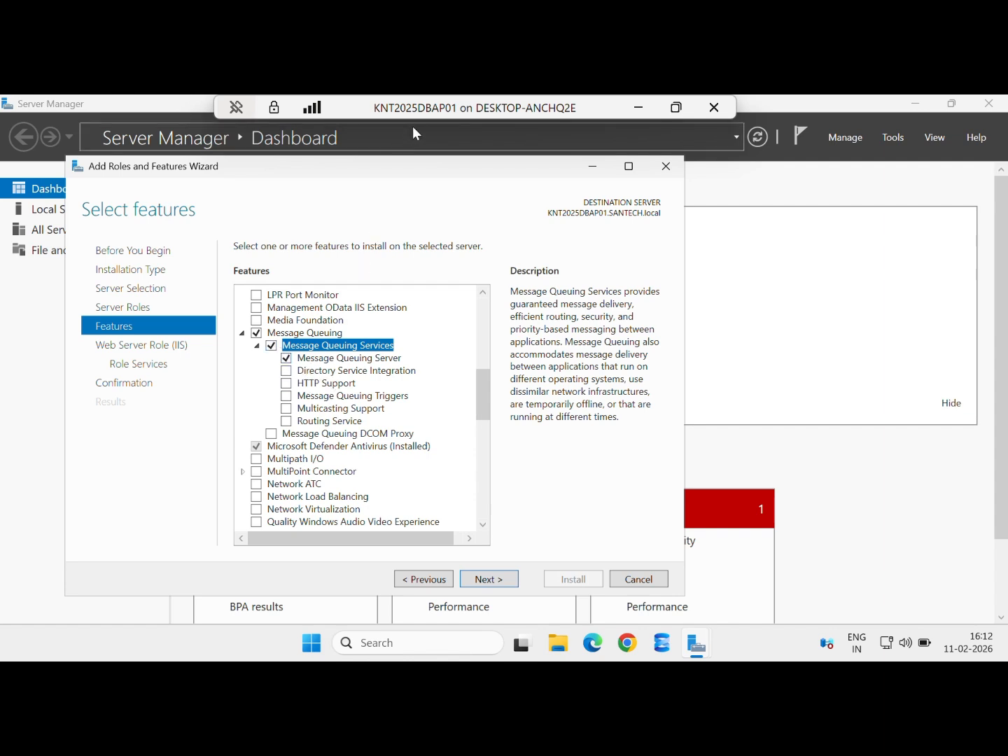
Step: Select the Windows PowerShell Desired State Configuration Service feature and add its required role services and features
{"action": "scroll", "coordinate": [279, 337], "scroll_direction": "down", "scroll_amount": 10}
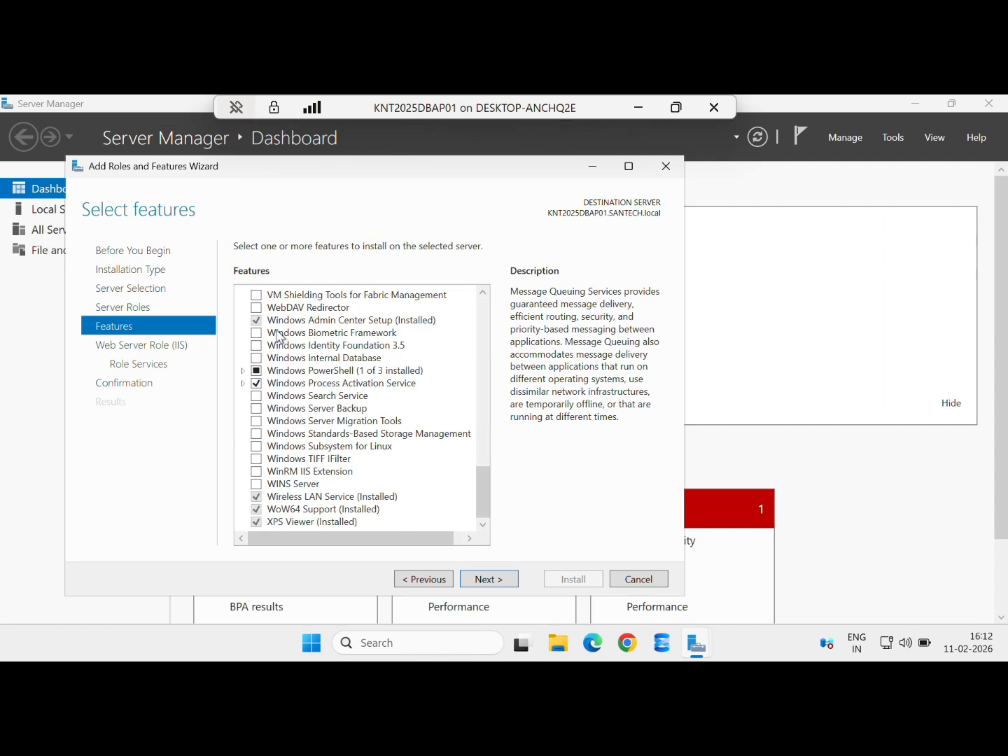
{"action": "left_click", "coordinate": [243, 371]}
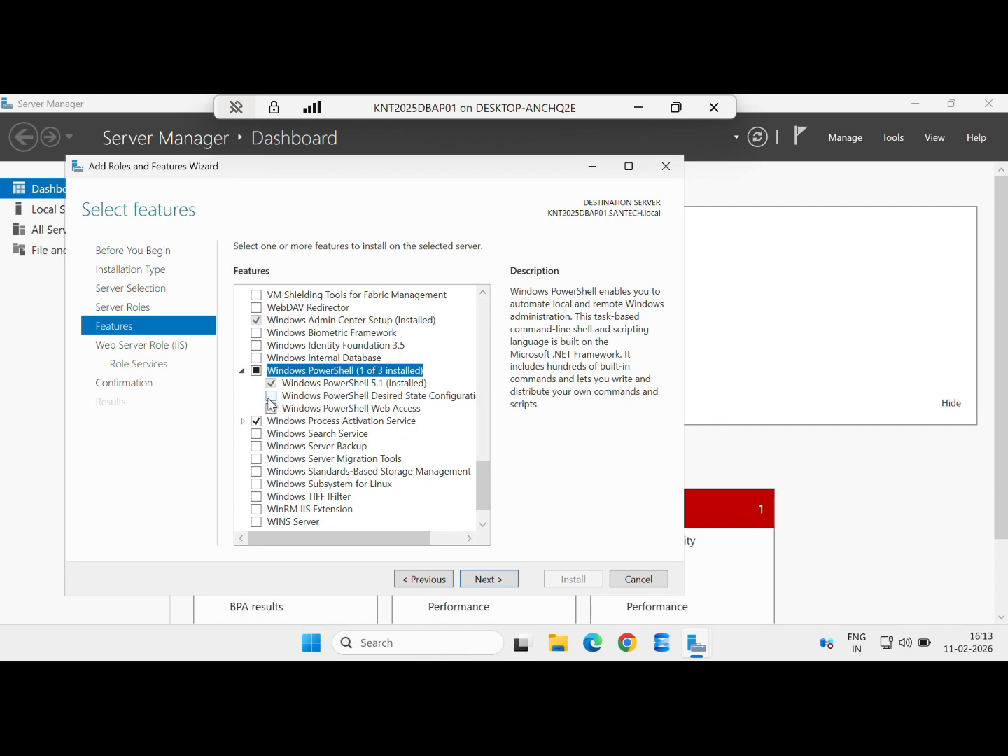
{"action": "left_click", "coordinate": [270, 401]}
{"action": "left_click", "coordinate": [271, 398]}
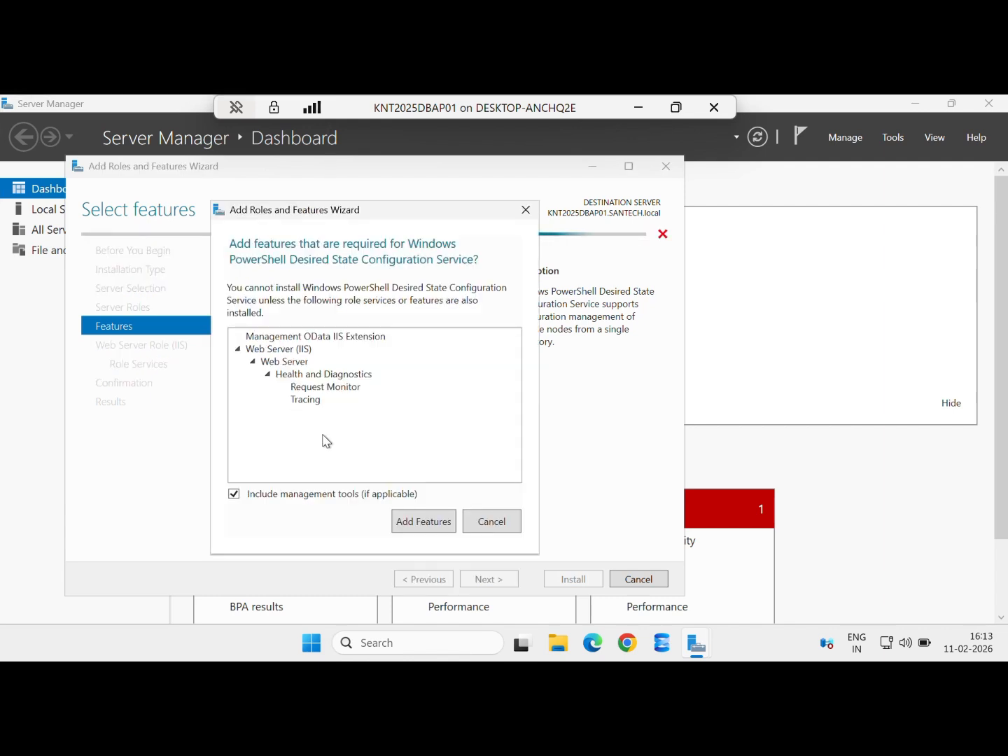
{"action": "left_click", "coordinate": [403, 520]}
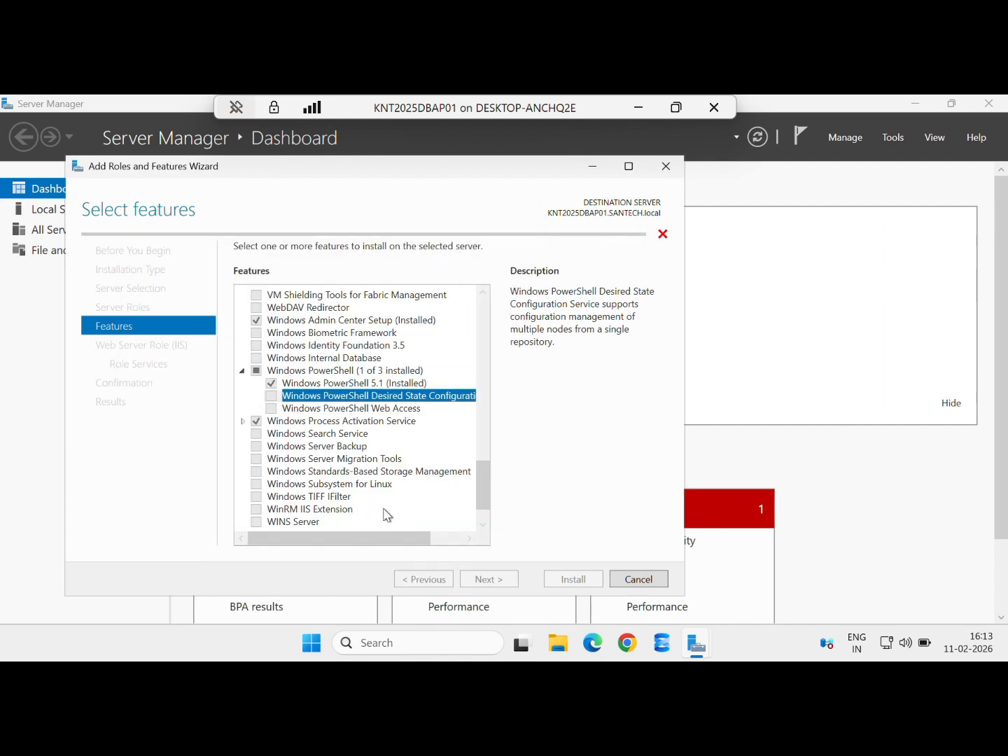
Step: Select .NET Environment 3.5 under Windows Process Activation Service and add the required .NET Framework 3.5 feature
{"action": "left_click", "coordinate": [242, 422]}
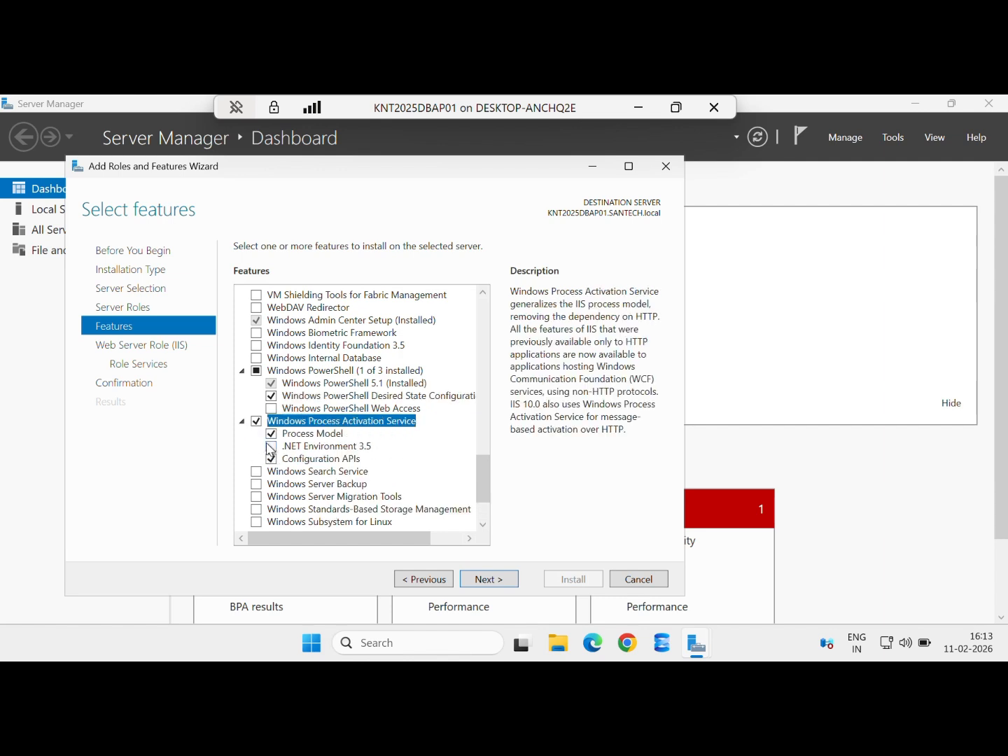
{"action": "left_click", "coordinate": [269, 448]}
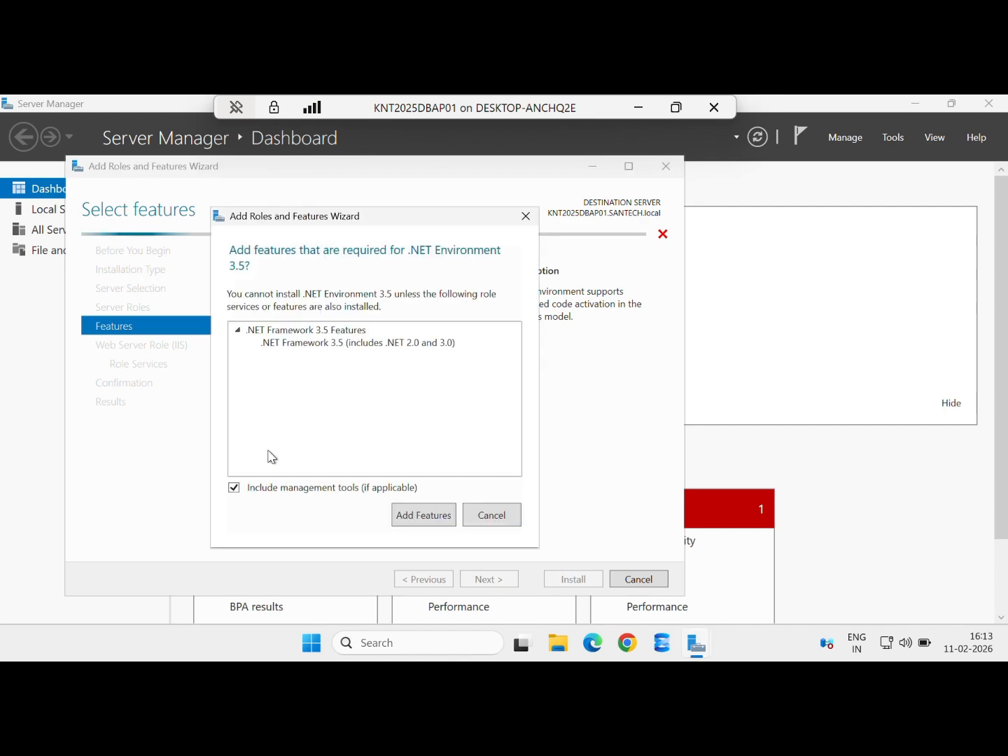
{"action": "left_click", "coordinate": [424, 519]}
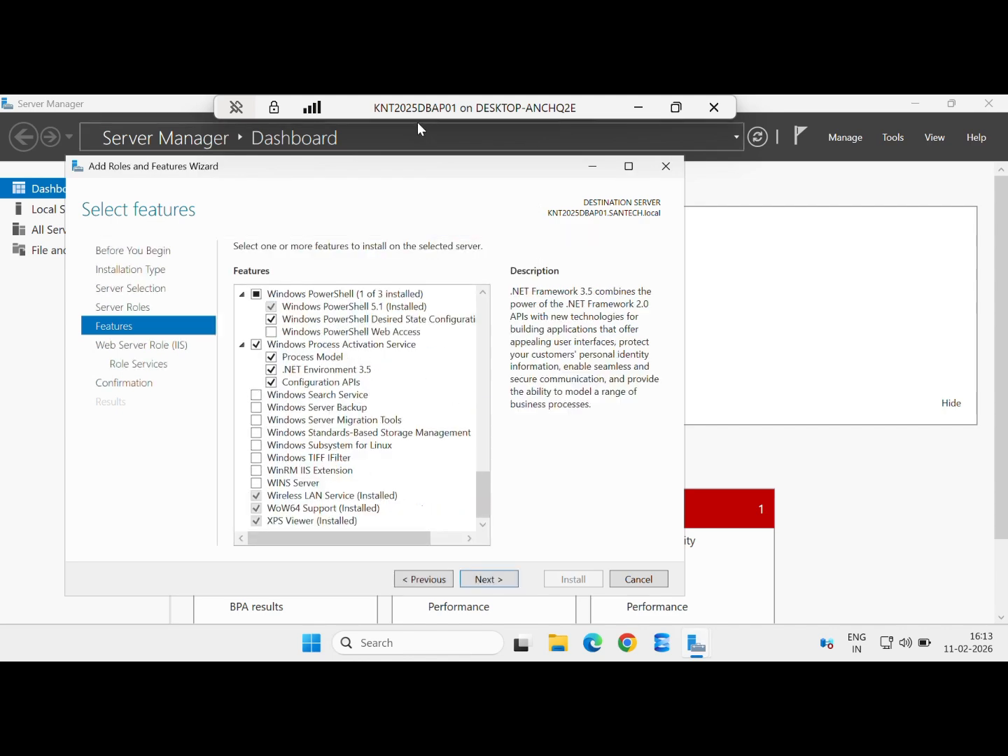
Step: Continue to the Web Server (IIS) role services and select HTTP Redirection, Custom Logging and Dynamic Content Compression
{"action": "left_click", "coordinate": [493, 582]}
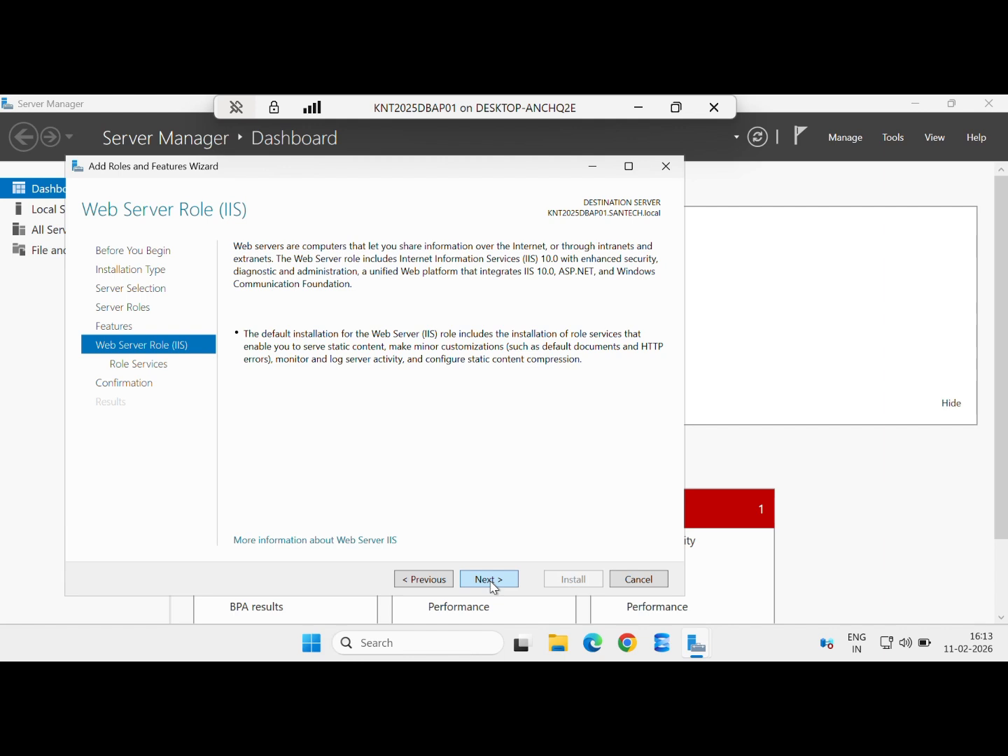
{"action": "left_click", "coordinate": [493, 582]}
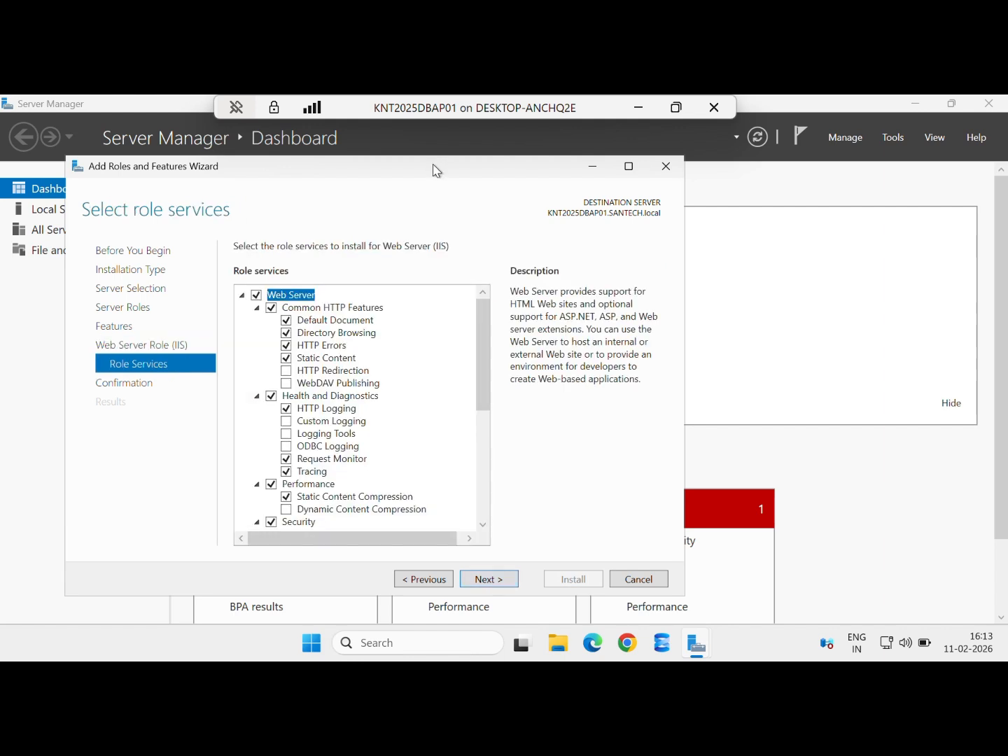
{"action": "left_click", "coordinate": [286, 371]}
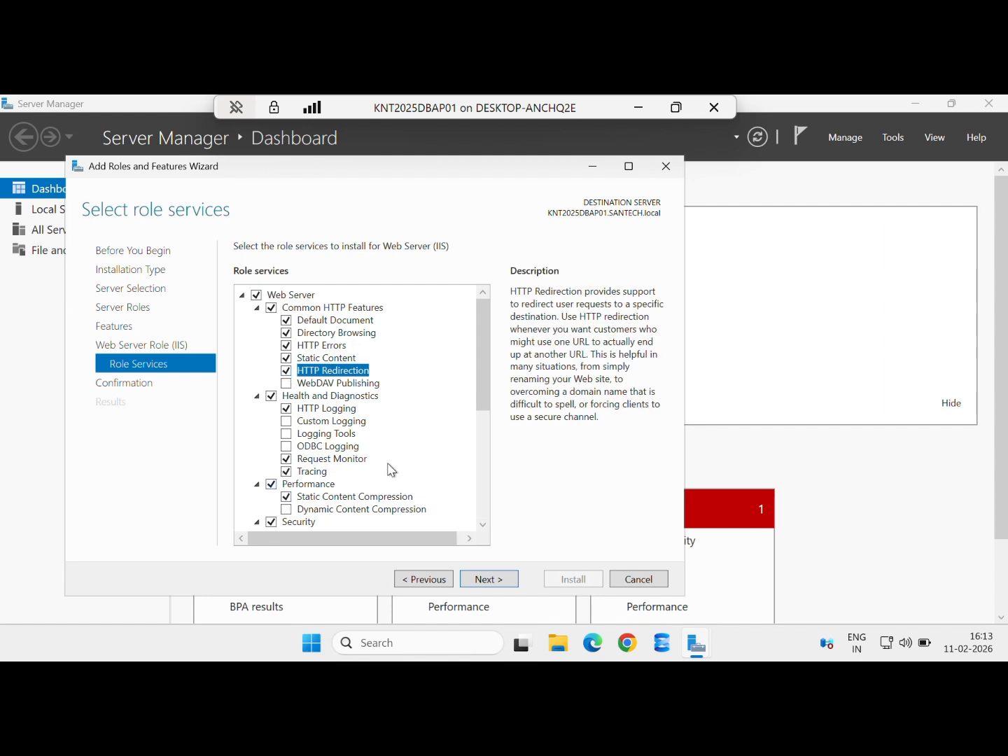
{"action": "left_click", "coordinate": [287, 421]}
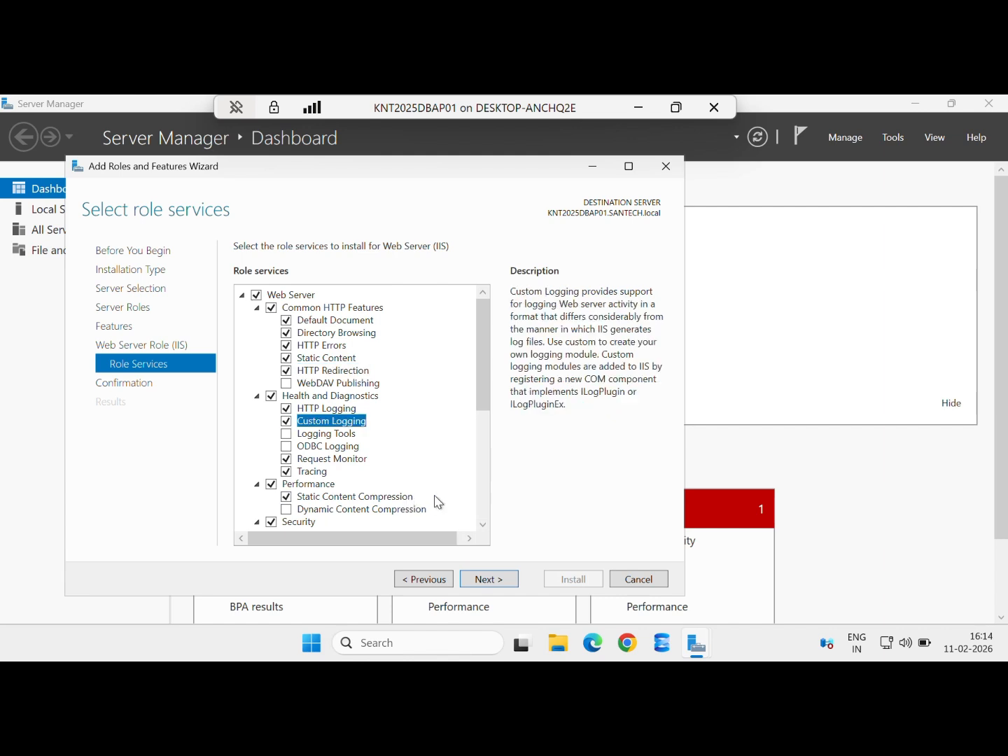
{"action": "left_click", "coordinate": [287, 509]}
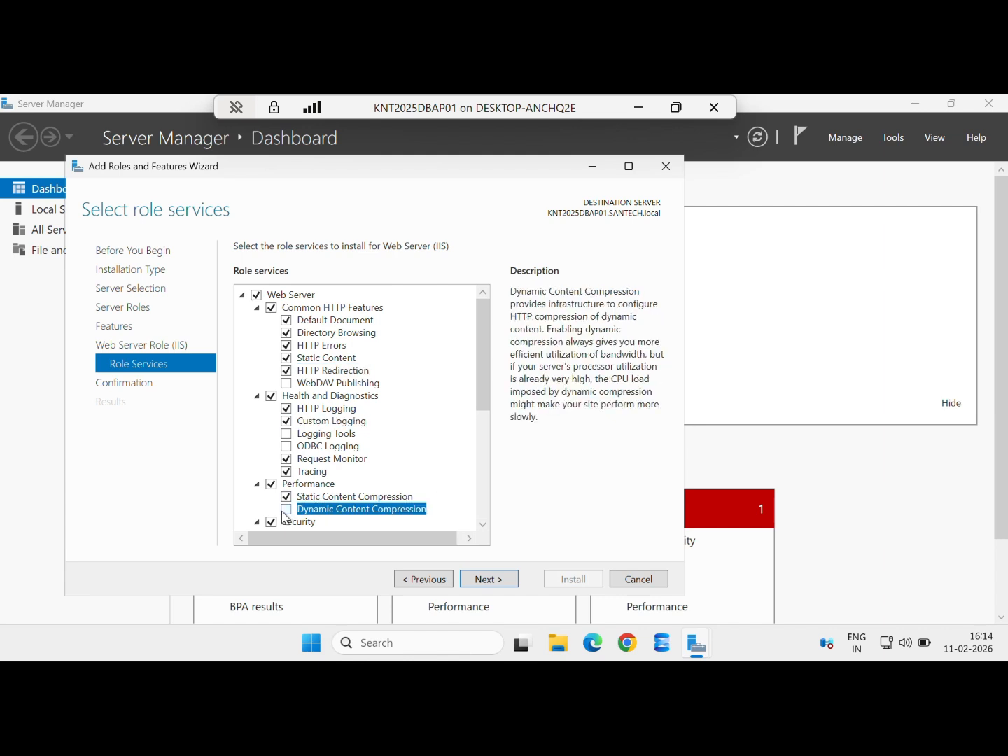
Step: Select Windows Authentication among the Security role services of the web server
{"action": "left_click", "coordinate": [483, 528]}
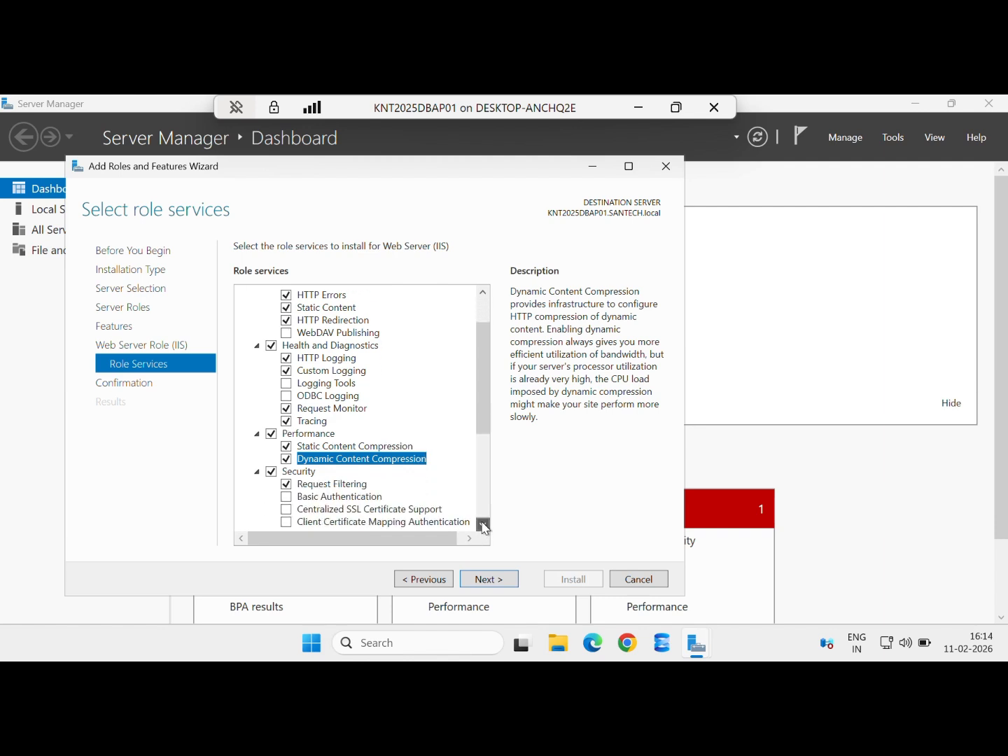
{"action": "left_click", "coordinate": [483, 528]}
{"action": "left_click", "coordinate": [483, 529]}
{"action": "left_click", "coordinate": [482, 529]}
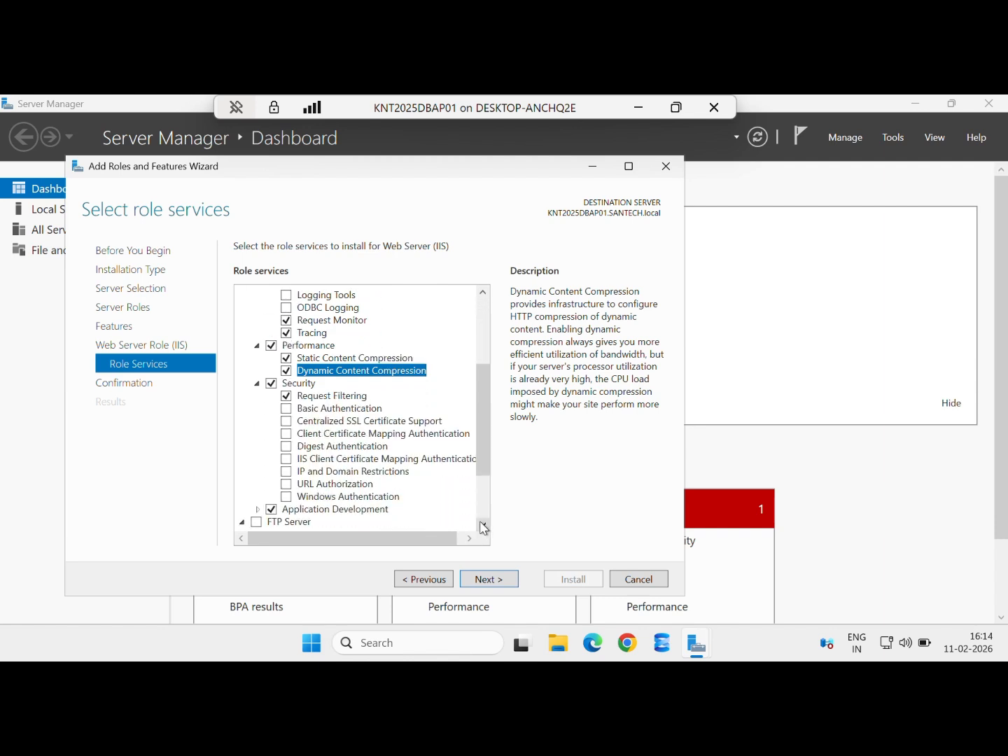
{"action": "left_click", "coordinate": [292, 499]}
{"action": "left_click", "coordinate": [287, 497]}
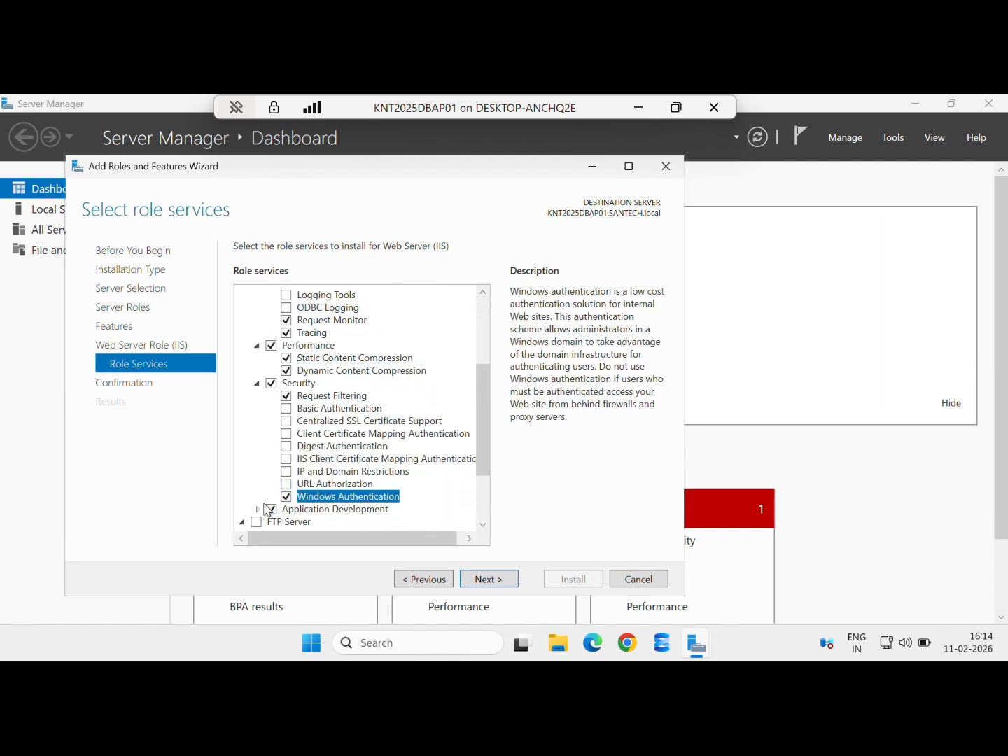
Step: Select Server Side Includes among the Application Development role services of the web server
{"action": "left_click", "coordinate": [257, 509]}
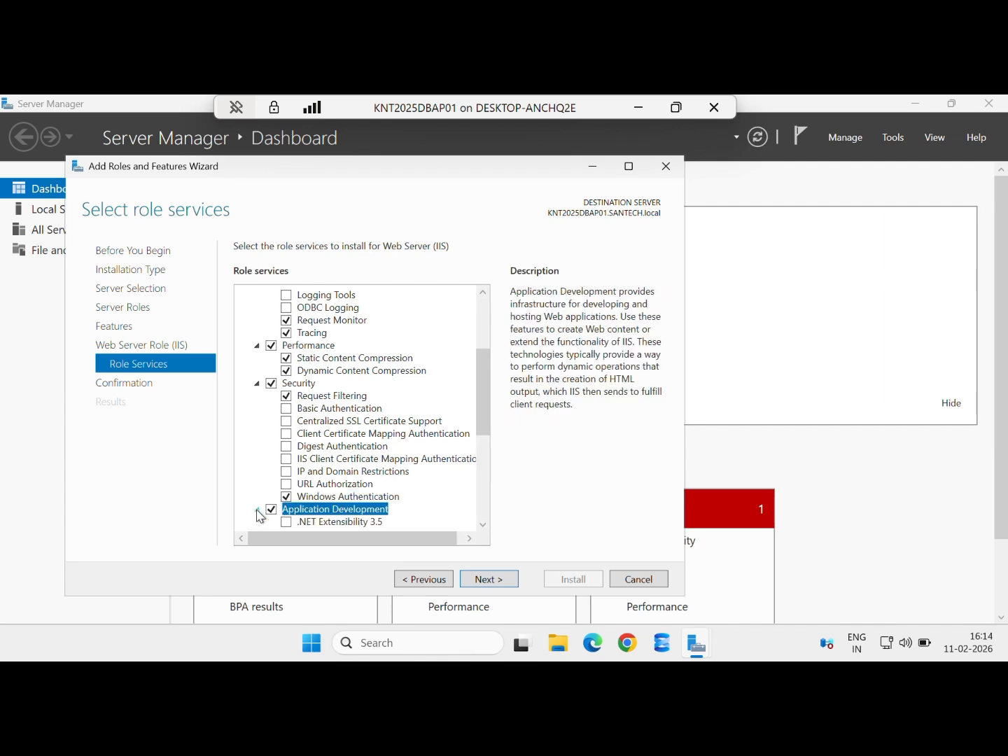
{"action": "left_click", "coordinate": [483, 525]}
{"action": "left_click", "coordinate": [483, 524]}
{"action": "left_click", "coordinate": [483, 524]}
{"action": "left_click", "coordinate": [483, 524]}
{"action": "left_click", "coordinate": [483, 524]}
{"action": "left_click", "coordinate": [483, 525]}
{"action": "left_click", "coordinate": [483, 525]}
{"action": "left_click", "coordinate": [483, 525]}
{"action": "left_click", "coordinate": [483, 524]}
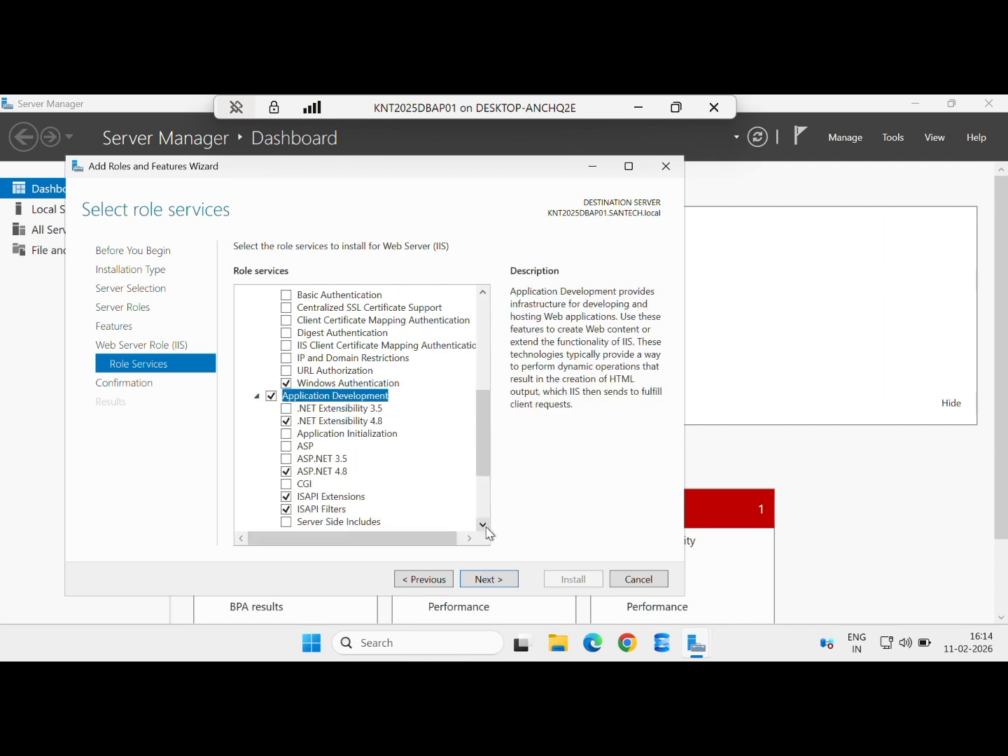
{"action": "left_click", "coordinate": [483, 525]}
{"action": "left_click", "coordinate": [483, 524]}
{"action": "left_click", "coordinate": [483, 525]}
{"action": "left_click", "coordinate": [483, 524]}
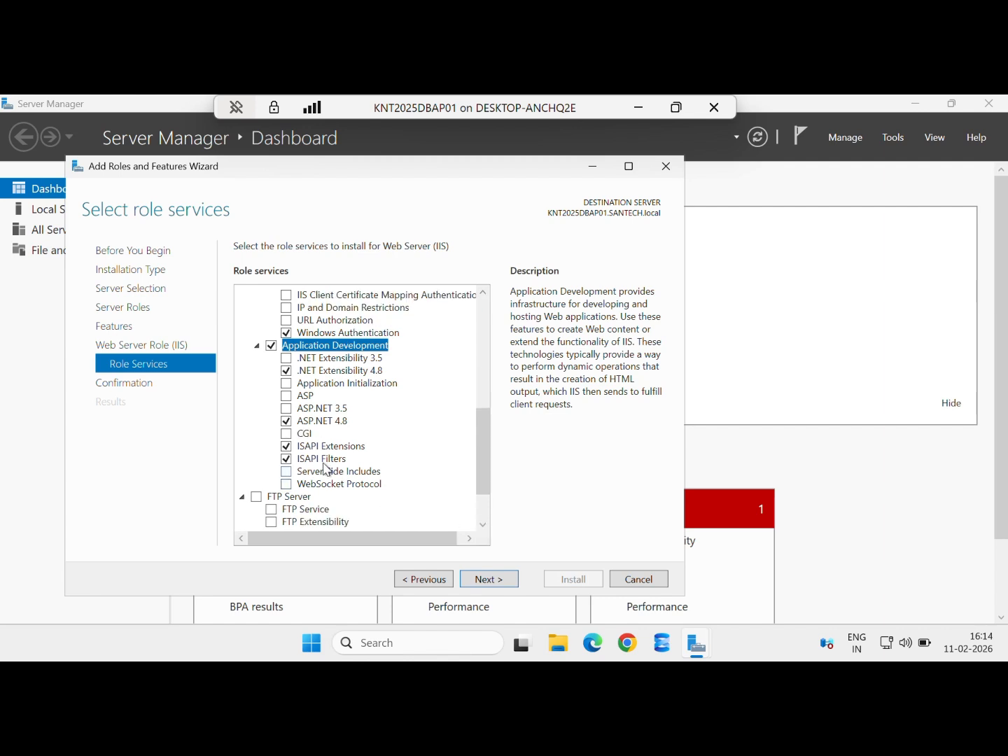
{"action": "left_click", "coordinate": [287, 472]}
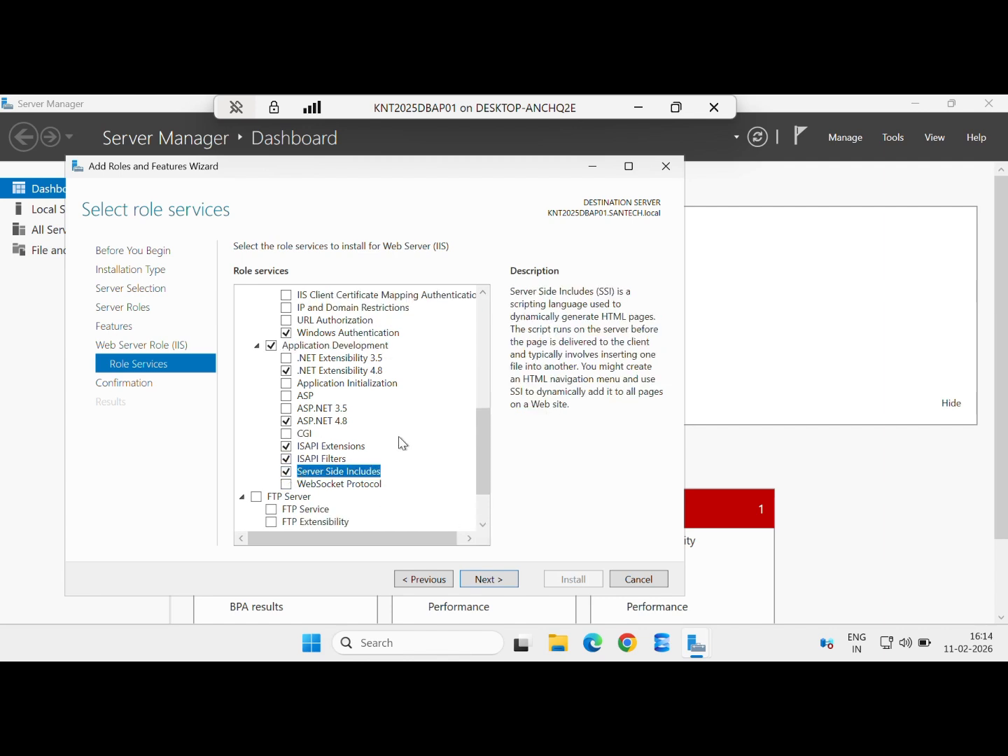
Step: Select IIS 6 Metabase Compatibility under IIS 6 Management Compatibility in the Management Tools role services
{"action": "left_click", "coordinate": [482, 525]}
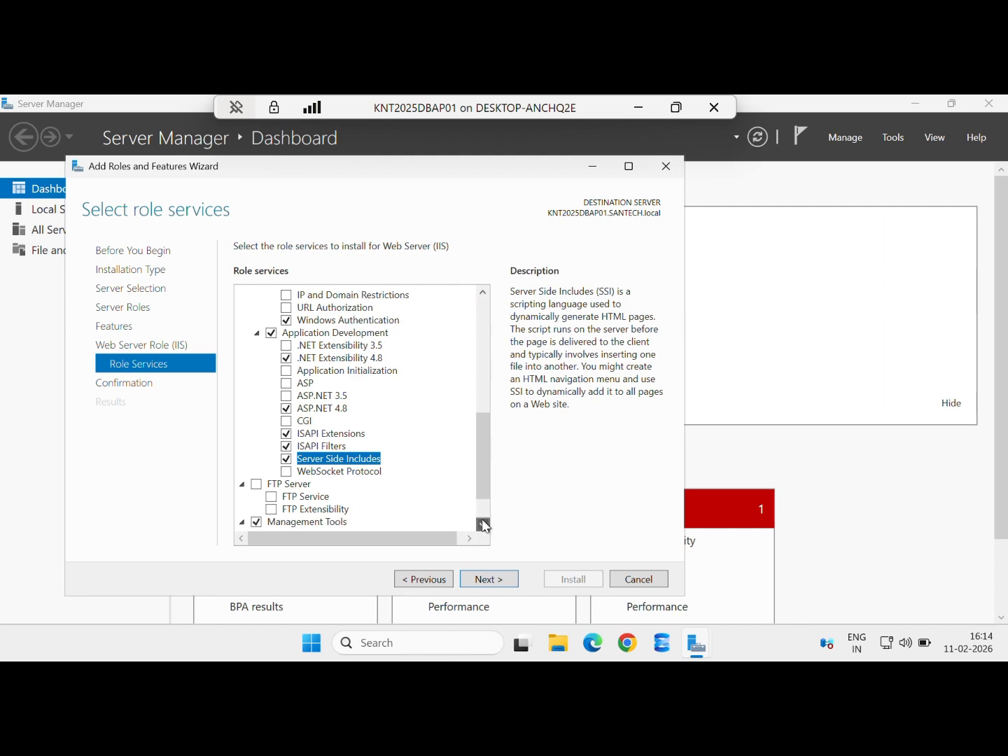
{"action": "left_click", "coordinate": [483, 524]}
{"action": "left_click", "coordinate": [483, 524]}
{"action": "left_click", "coordinate": [482, 525]}
{"action": "left_click", "coordinate": [482, 525]}
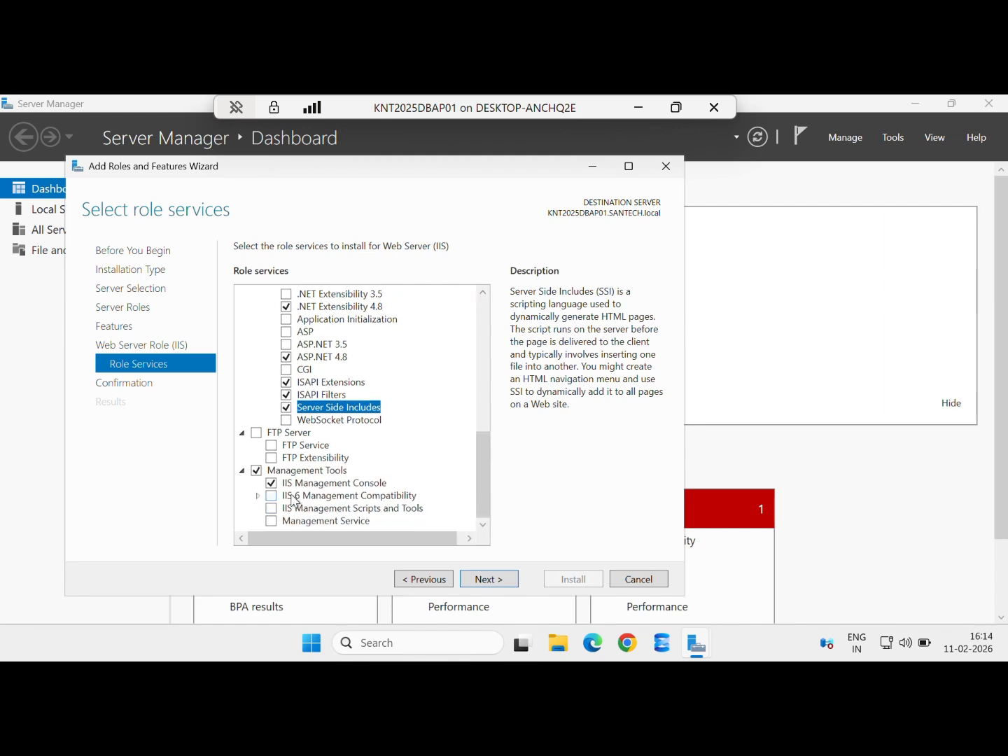
{"action": "left_click", "coordinate": [257, 495]}
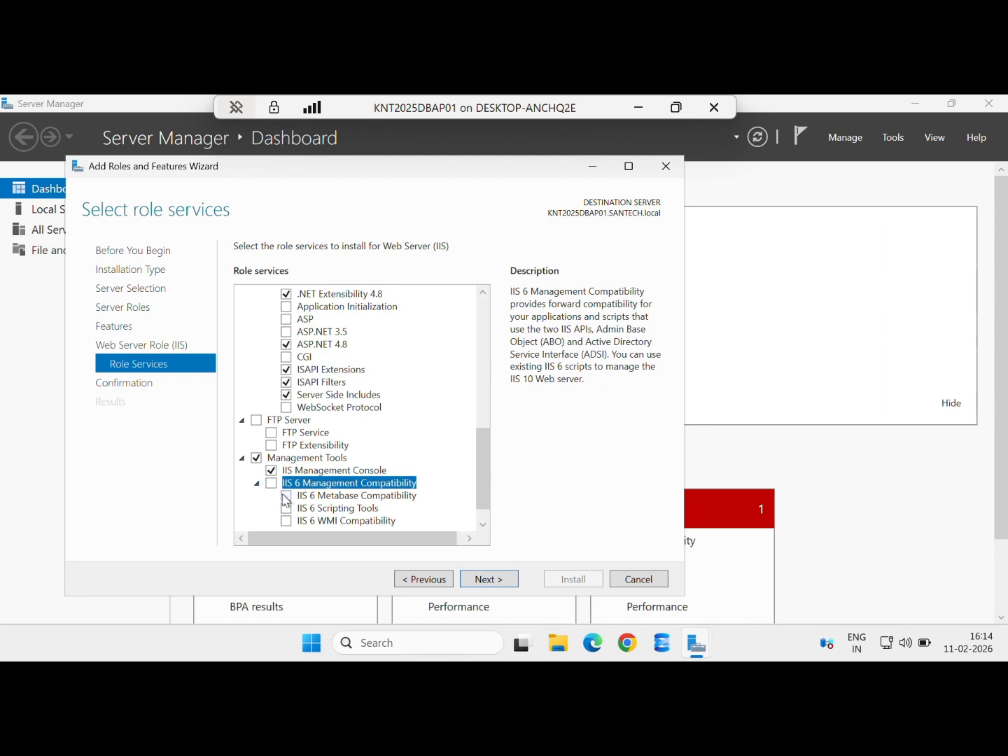
{"action": "left_click", "coordinate": [286, 496]}
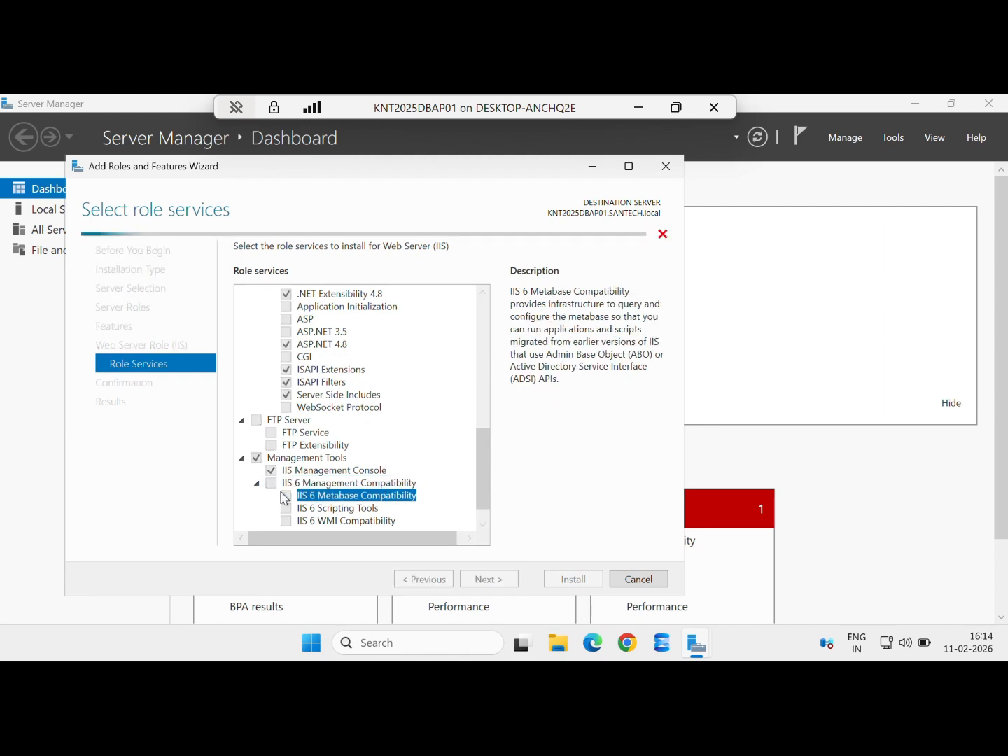
{"action": "left_click", "coordinate": [287, 496]}
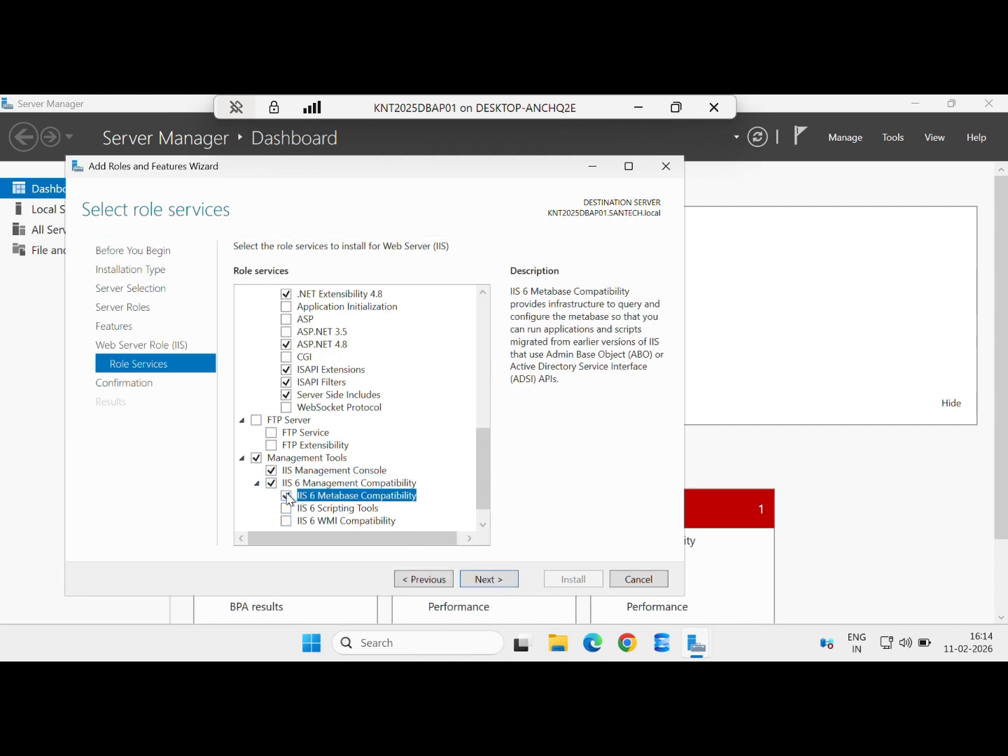
{"action": "left_click", "coordinate": [482, 526]}
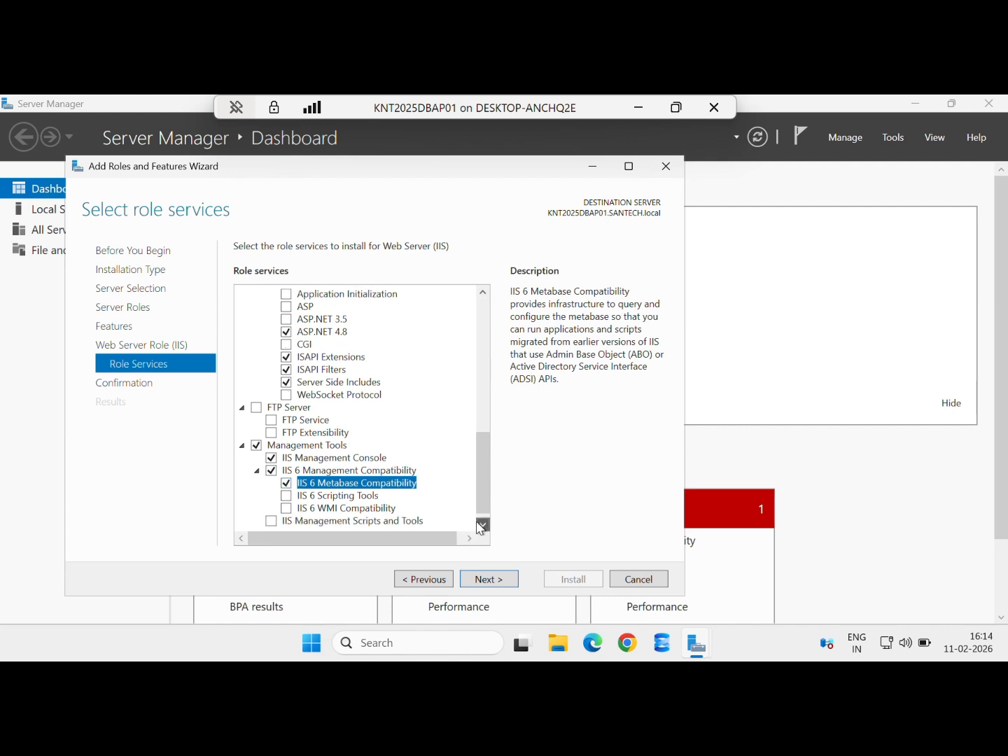
{"action": "left_click", "coordinate": [481, 525]}
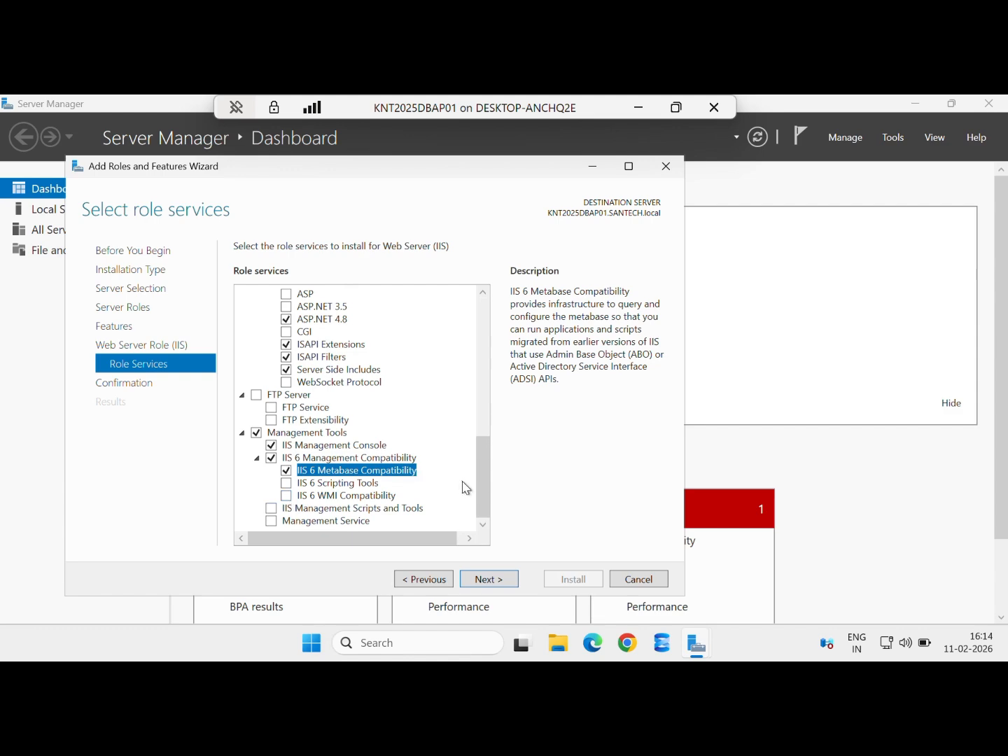
Step: Review the selected role services, install the chosen roles and features, and close the wizard once installation completes
{"action": "left_click_drag", "start_coordinate": [480, 494], "coordinate": [488, 276]}
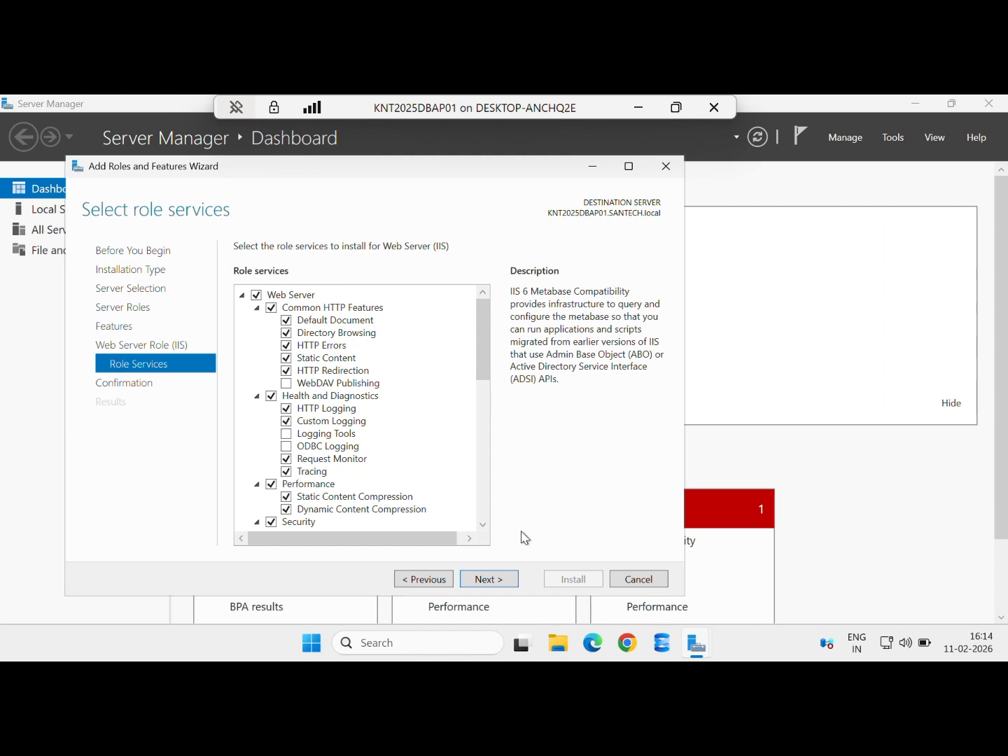
{"action": "left_click", "coordinate": [505, 584]}
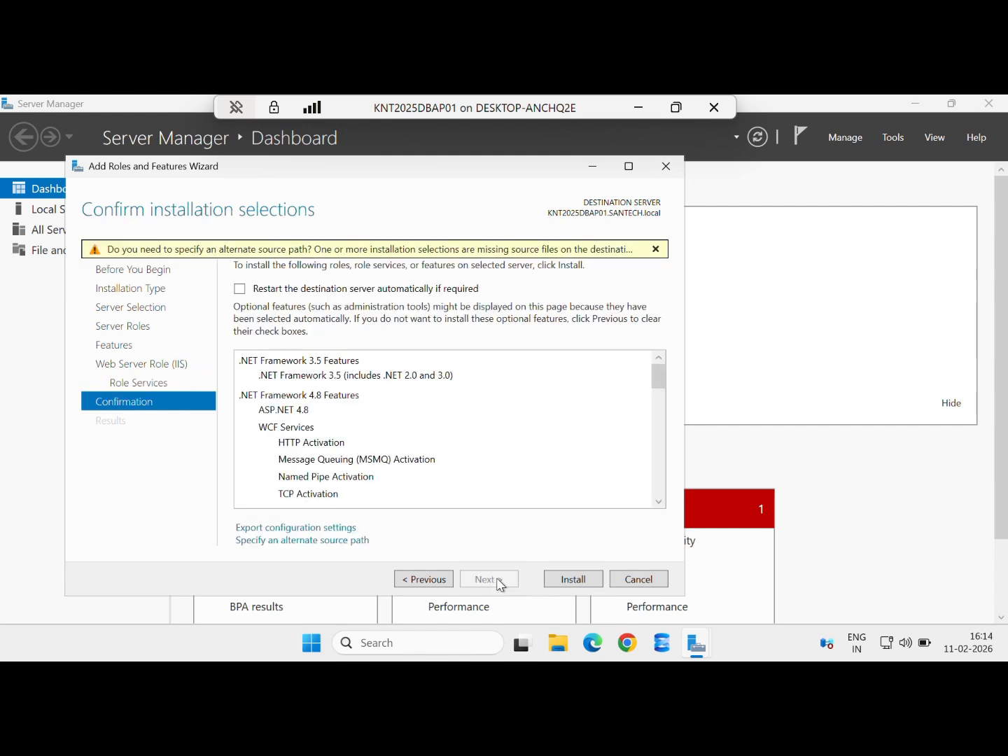
{"action": "left_click", "coordinate": [576, 582]}
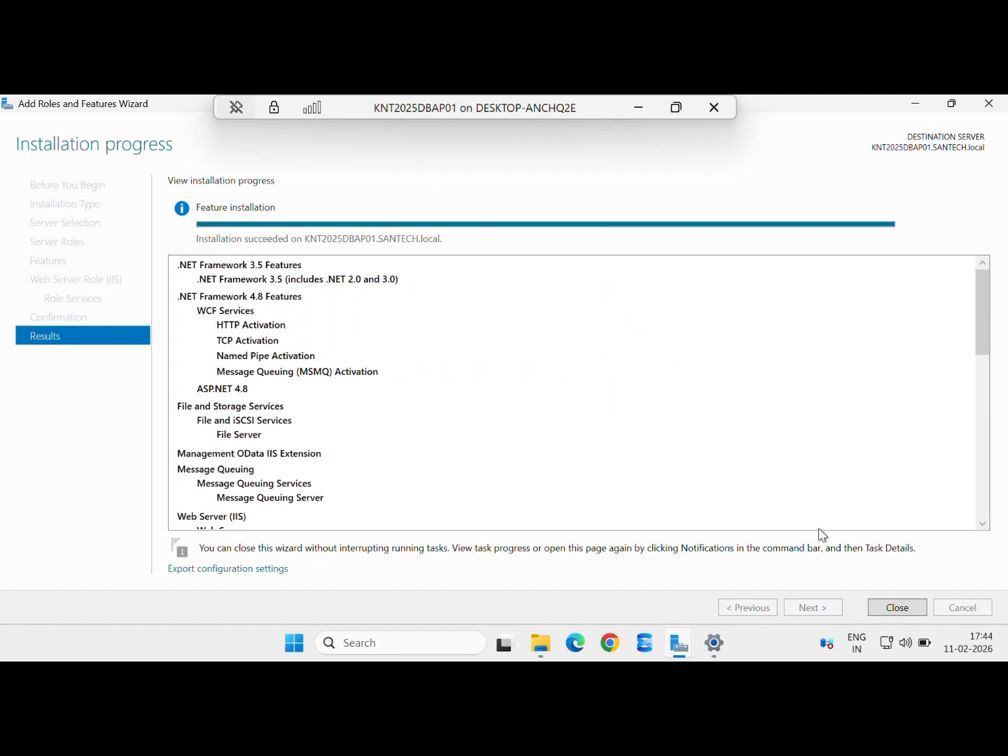
{"action": "left_click", "coordinate": [900, 606]}
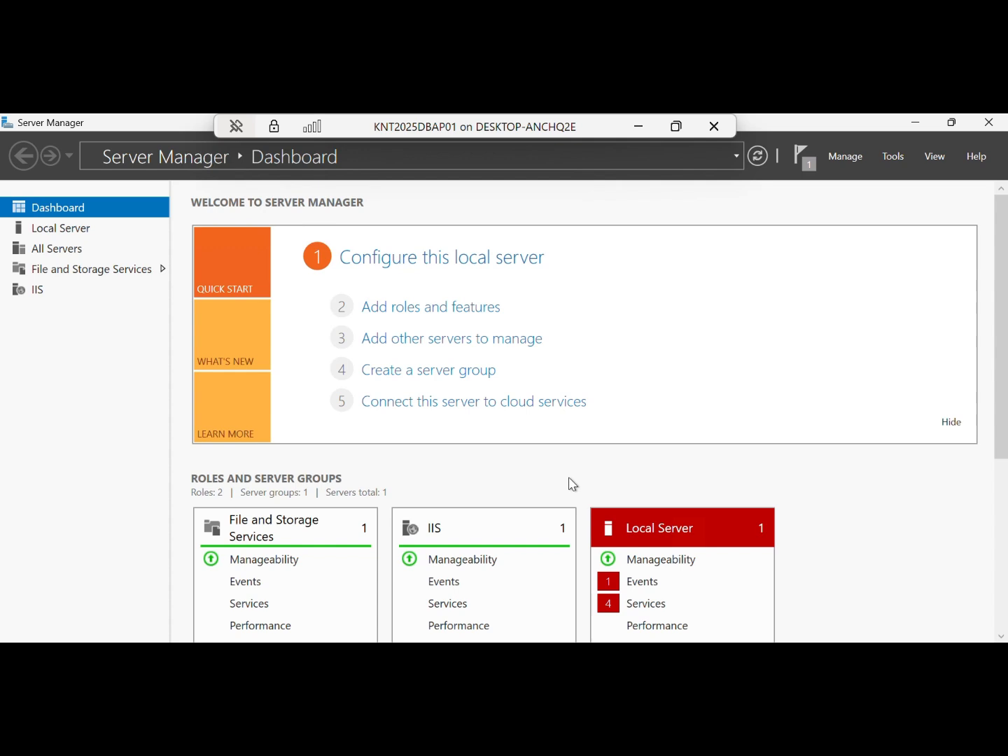
{"action": "left_click", "coordinate": [427, 658]}
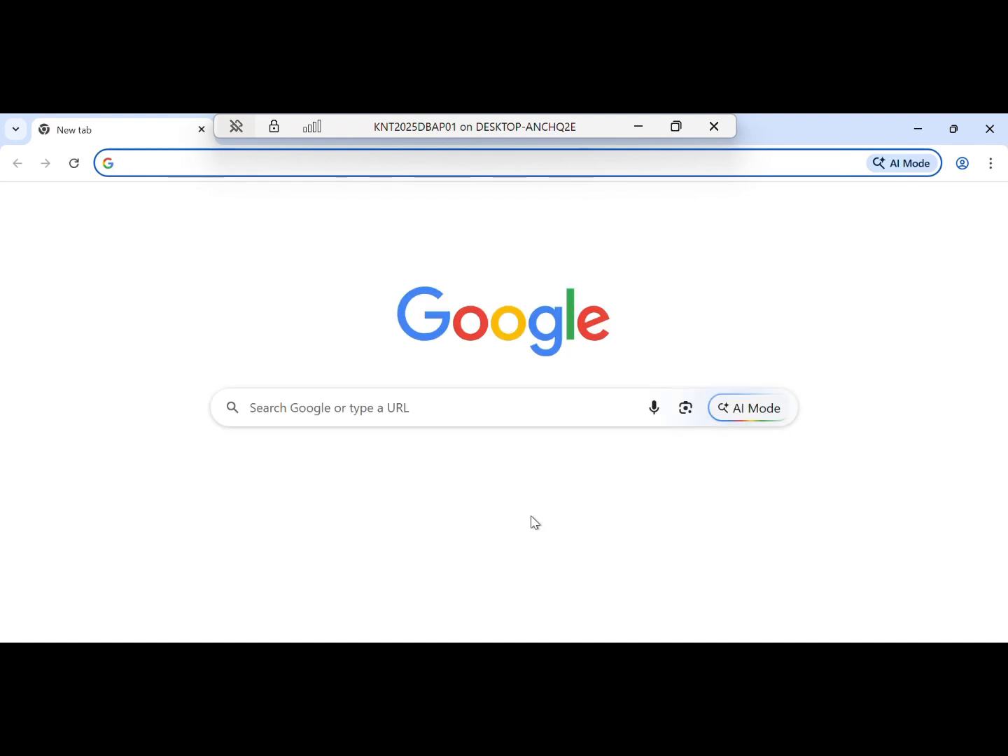
{"action": "type", "text": "http"}
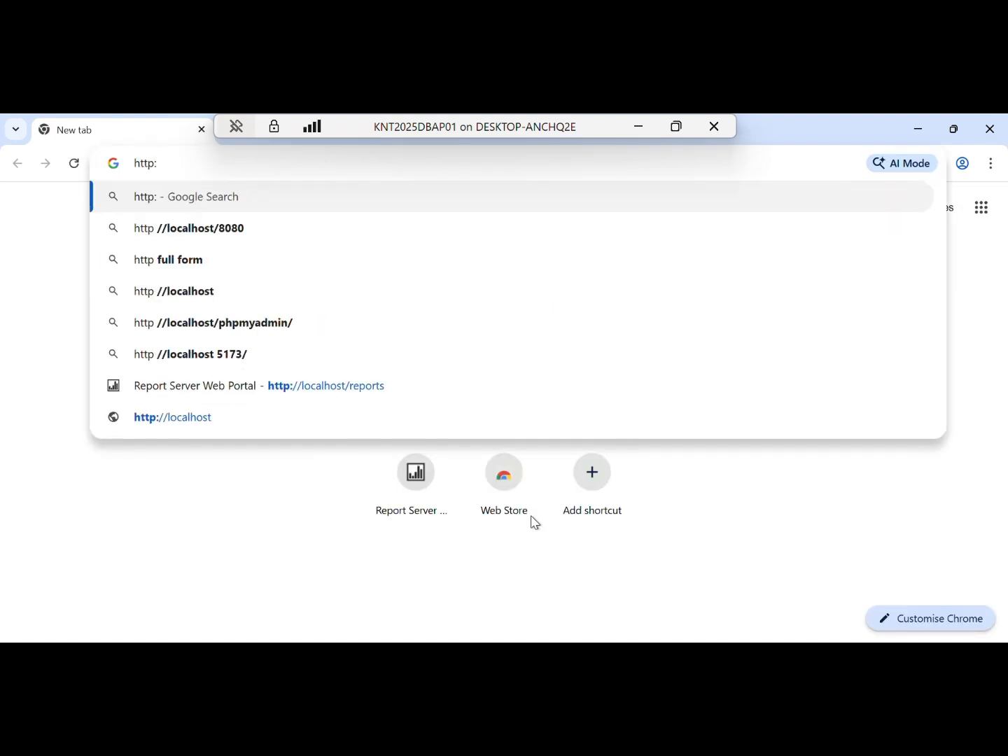
{"action": "type", "text": "://local"}
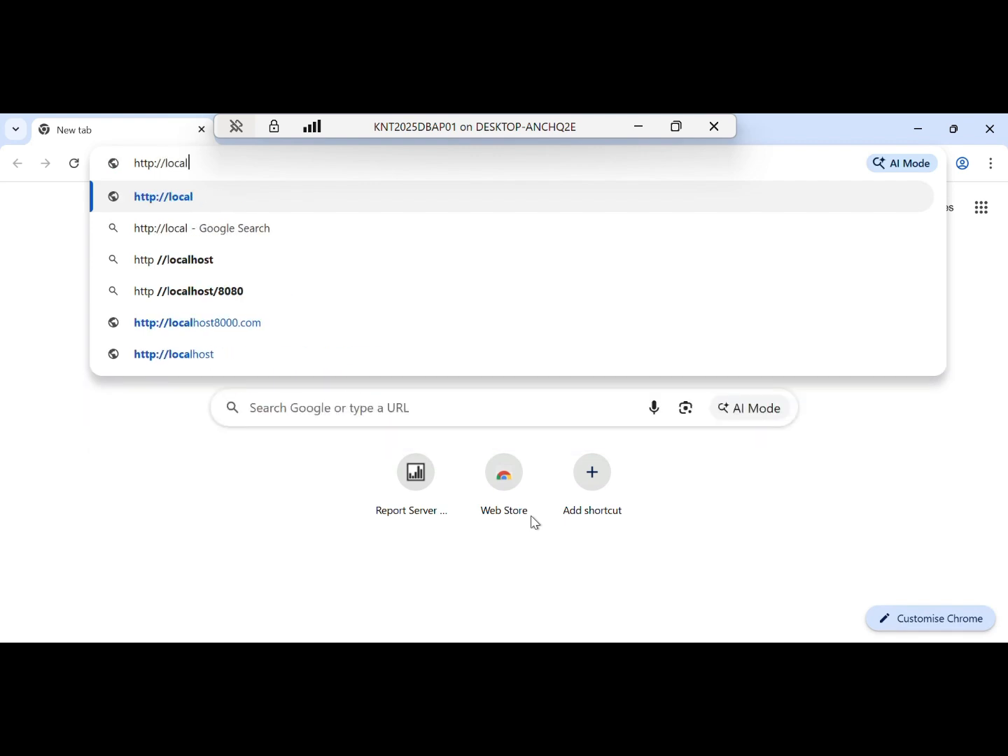
{"action": "type", "text": "host"}
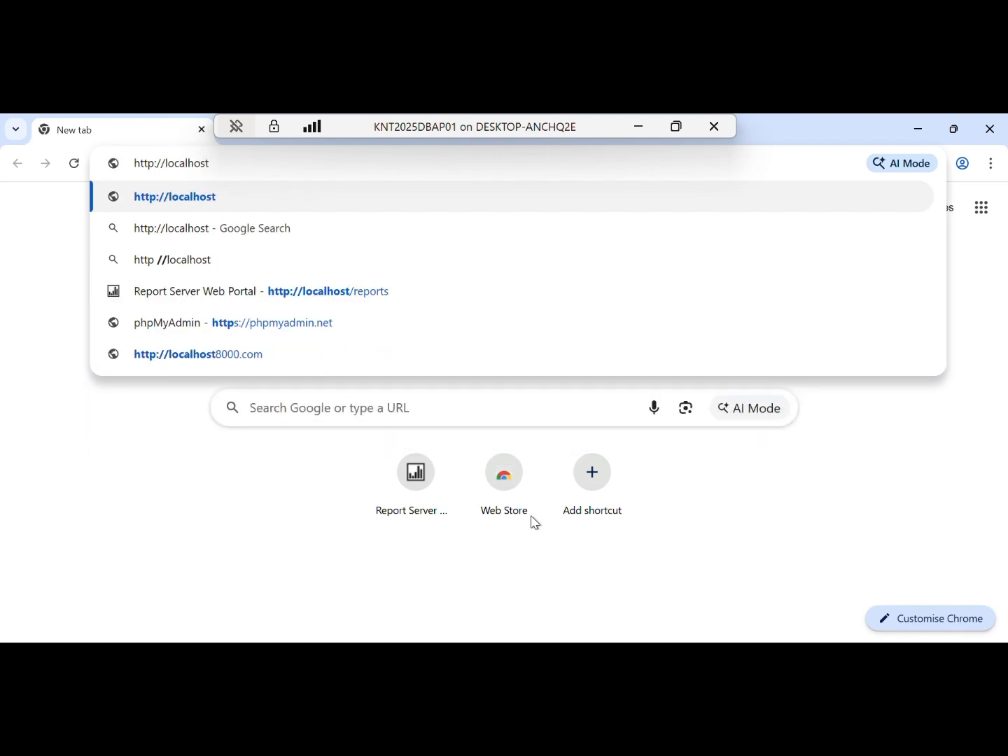
{"action": "key", "text": "Return"}
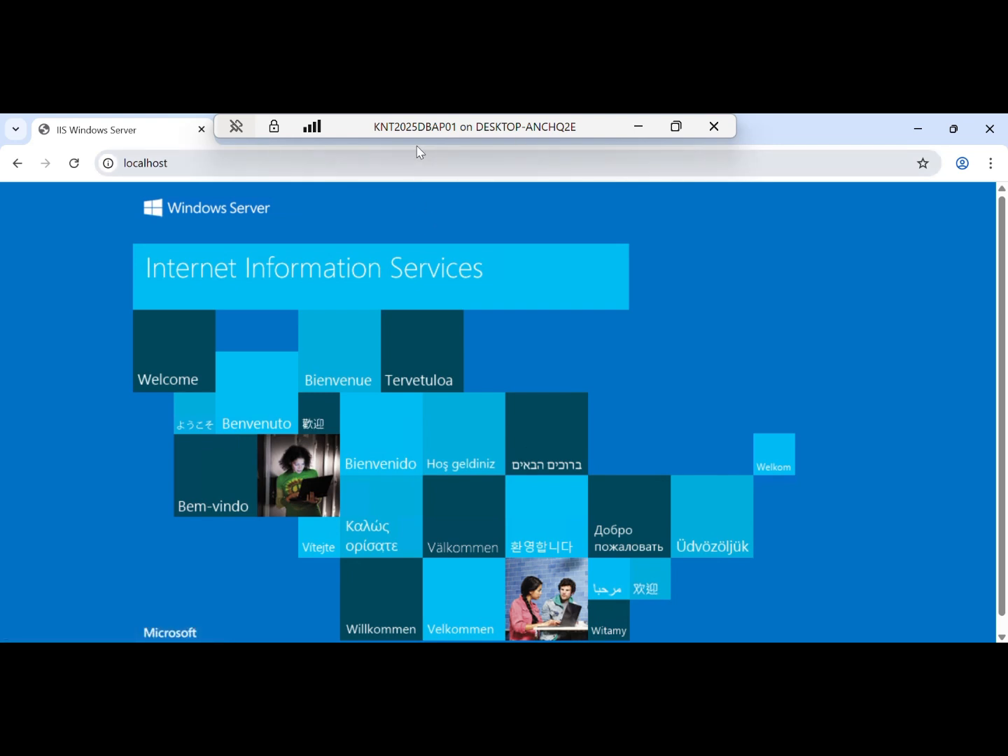
Step: Return to Server Manager and open Internet Information Services (IIS) Manager in a maximized window
{"action": "key", "text": "alt+Tab"}
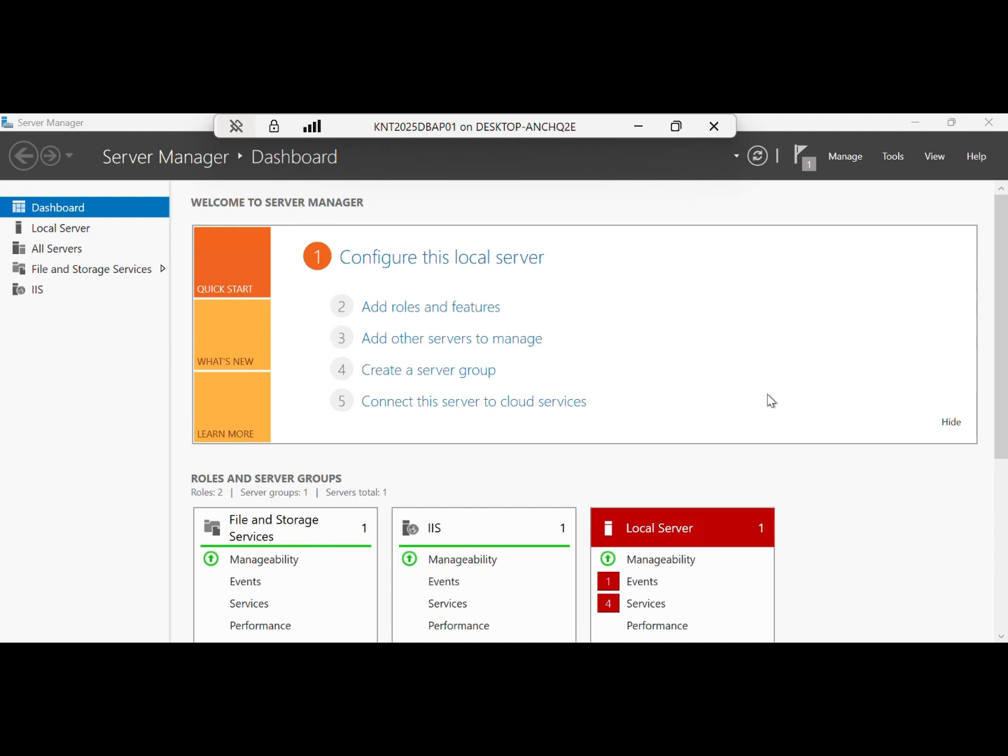
{"action": "left_click", "coordinate": [894, 157]}
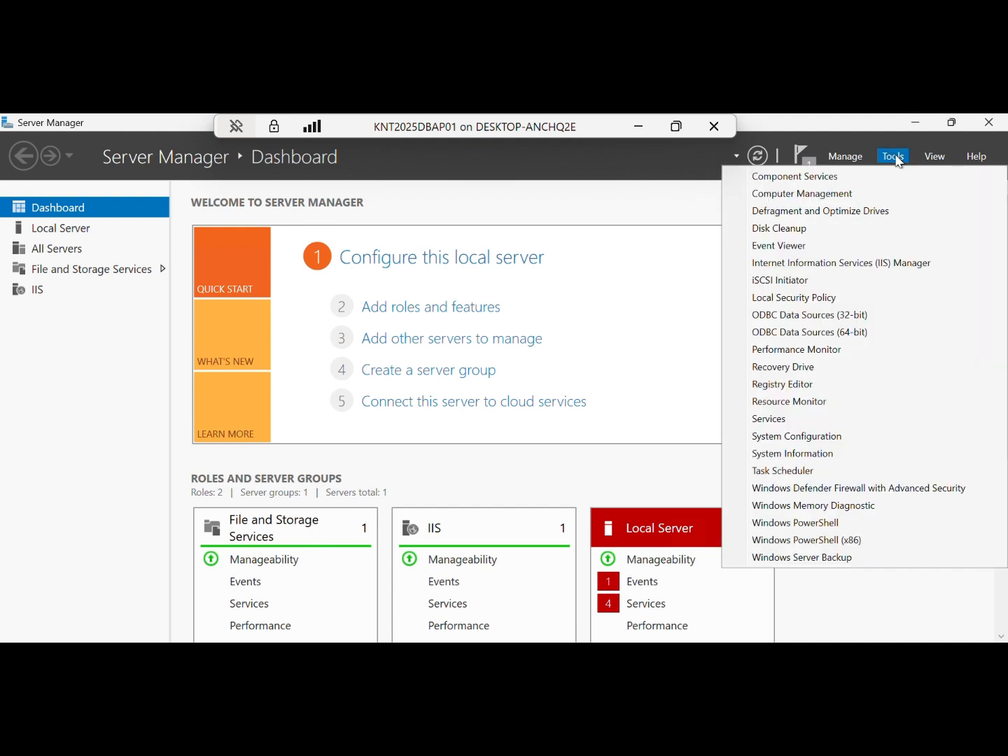
{"action": "left_click", "coordinate": [825, 263]}
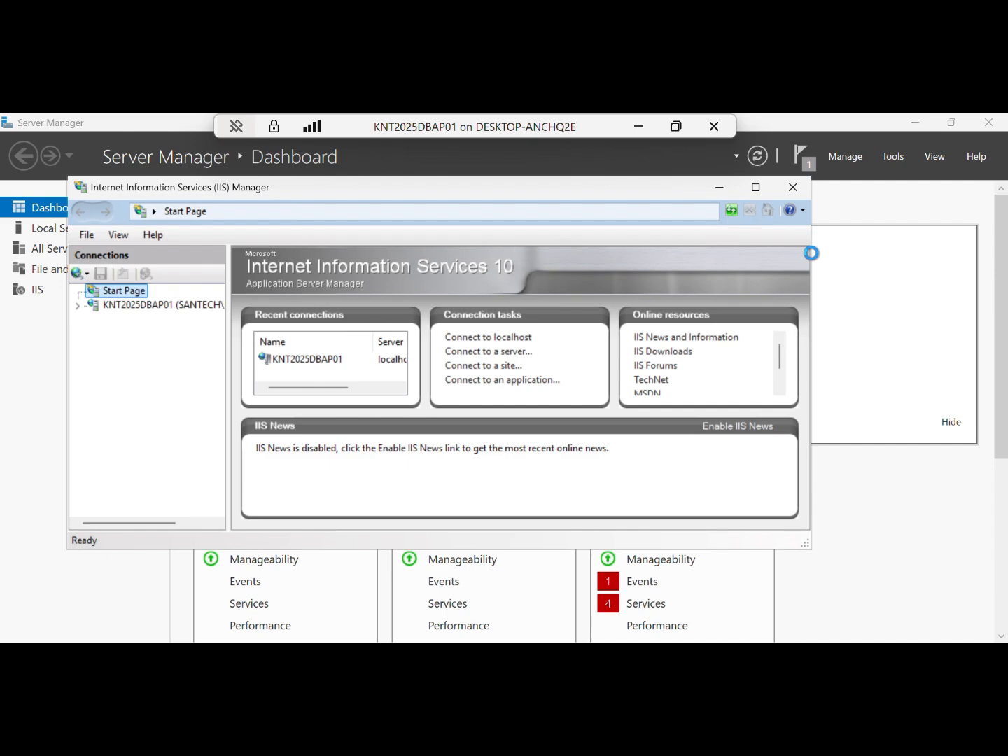
{"action": "left_click", "coordinate": [756, 188]}
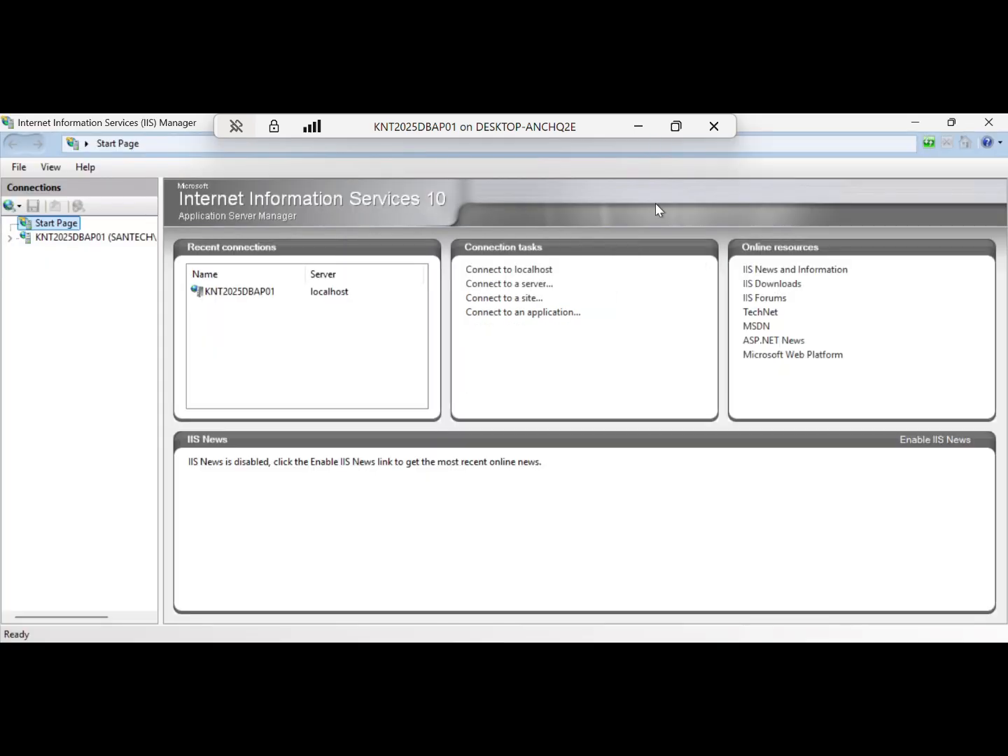
Step: Expand the local server's connections and examine its application pools and the Default Web Site
{"action": "left_click", "coordinate": [95, 238]}
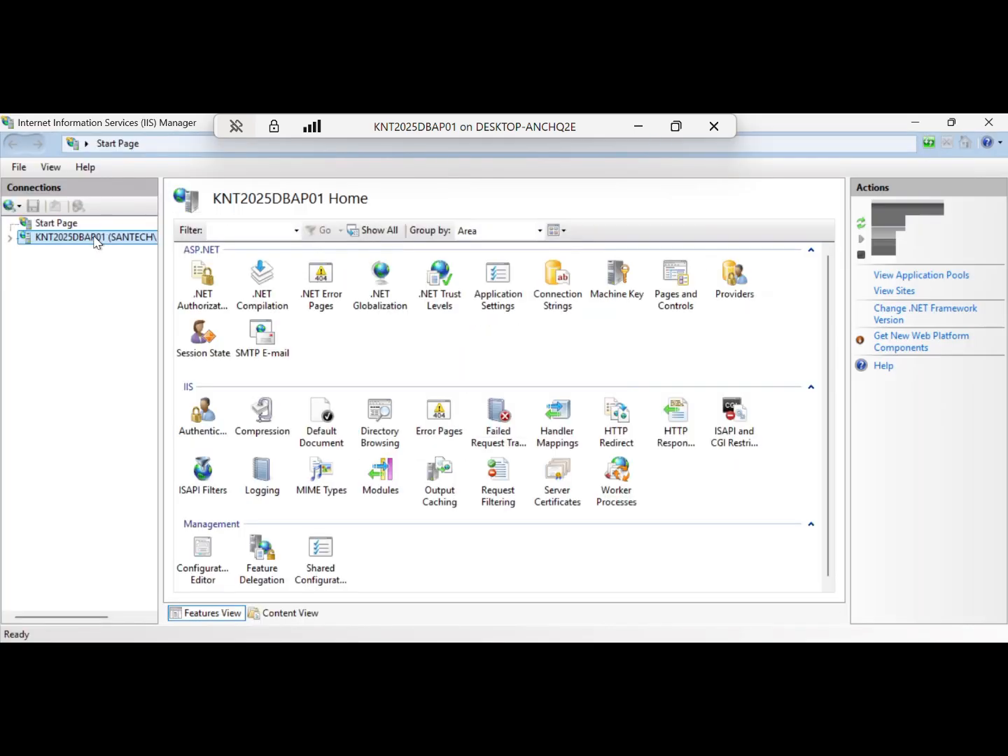
{"action": "left_click", "coordinate": [10, 238]}
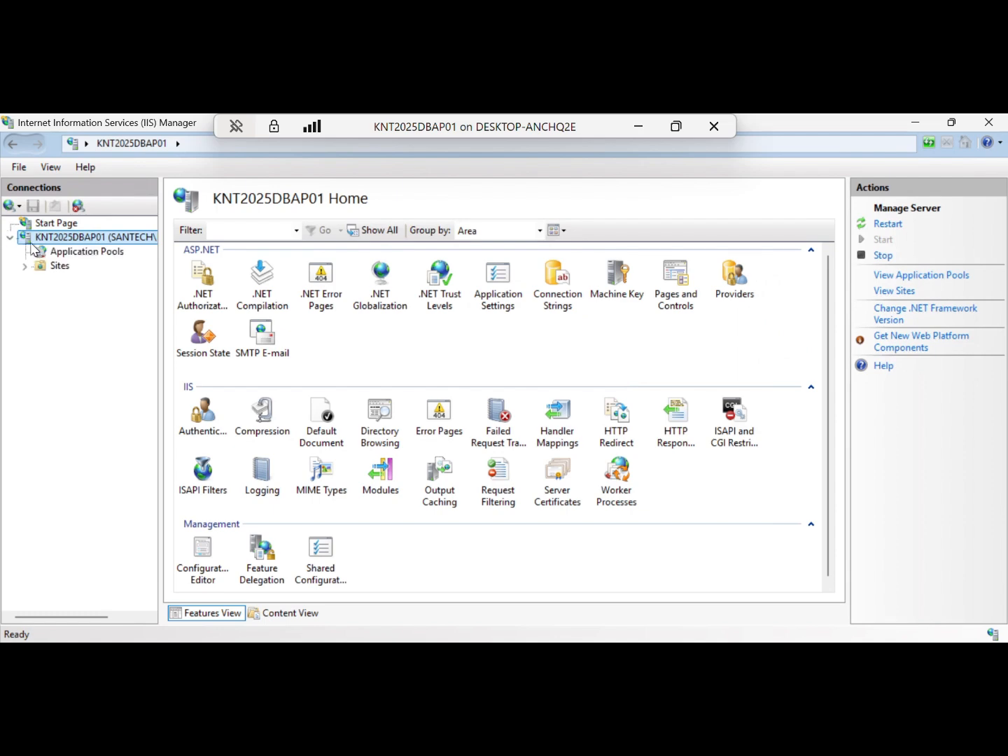
{"action": "left_click", "coordinate": [109, 255]}
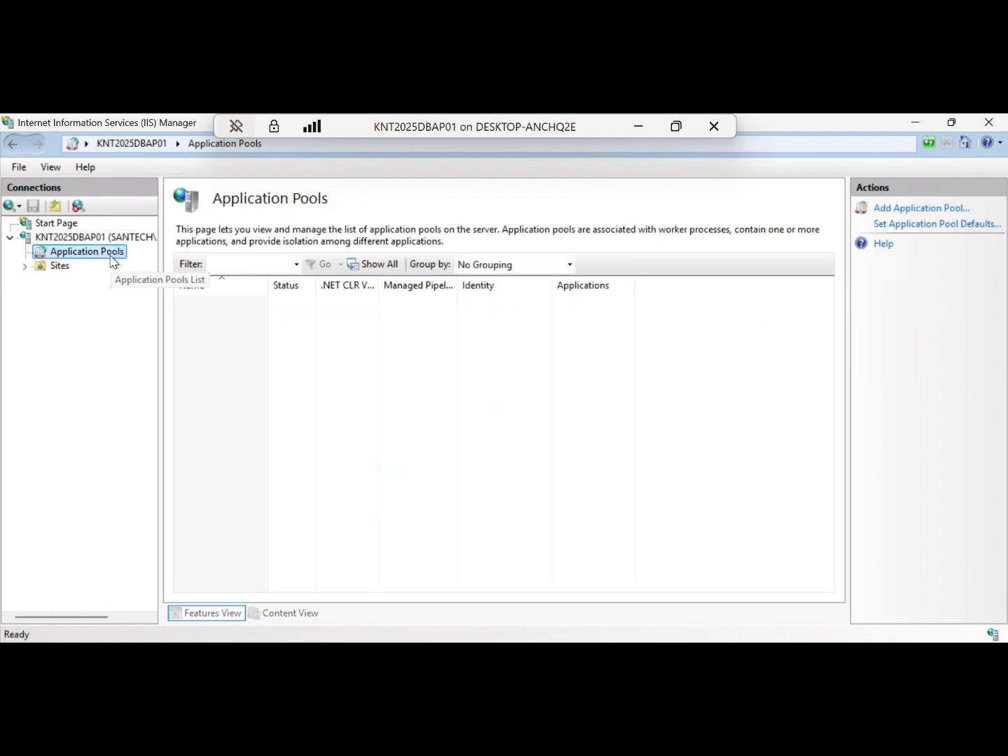
{"action": "left_click", "coordinate": [24, 267]}
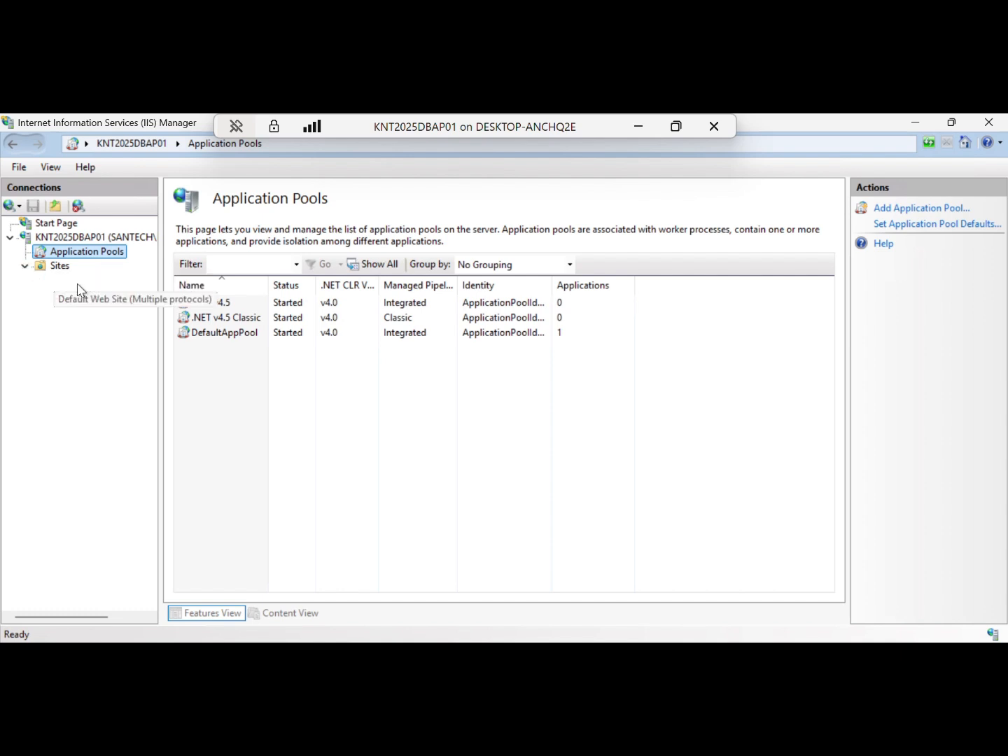
{"action": "left_click", "coordinate": [77, 283]}
{"action": "left_click", "coordinate": [41, 281]}
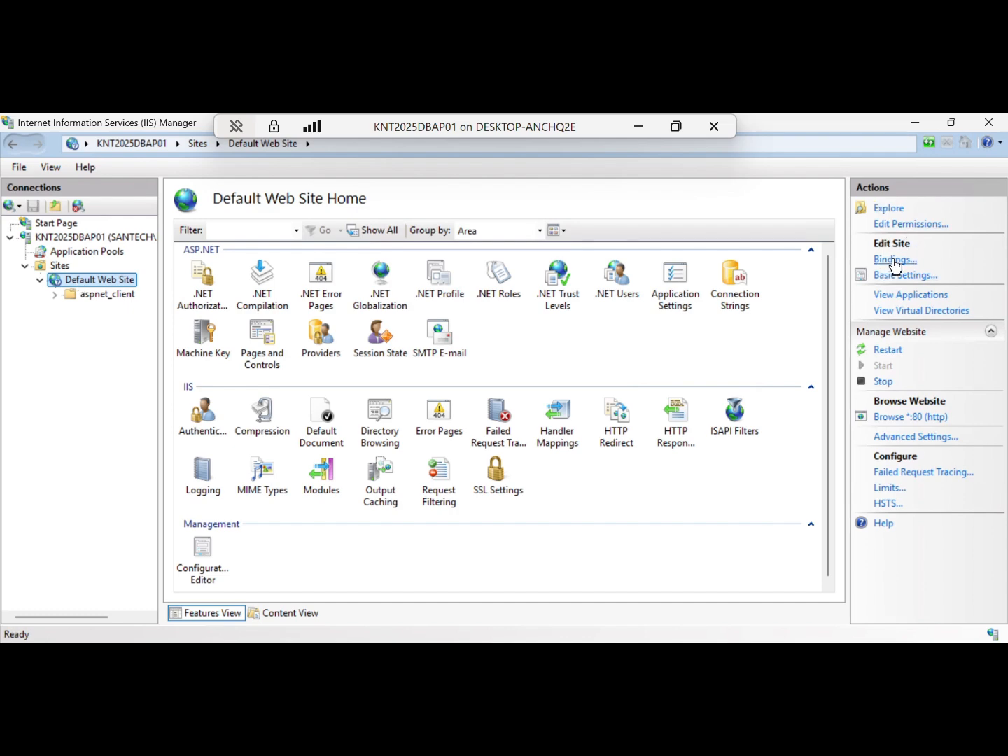
{"action": "left_click", "coordinate": [117, 253]}
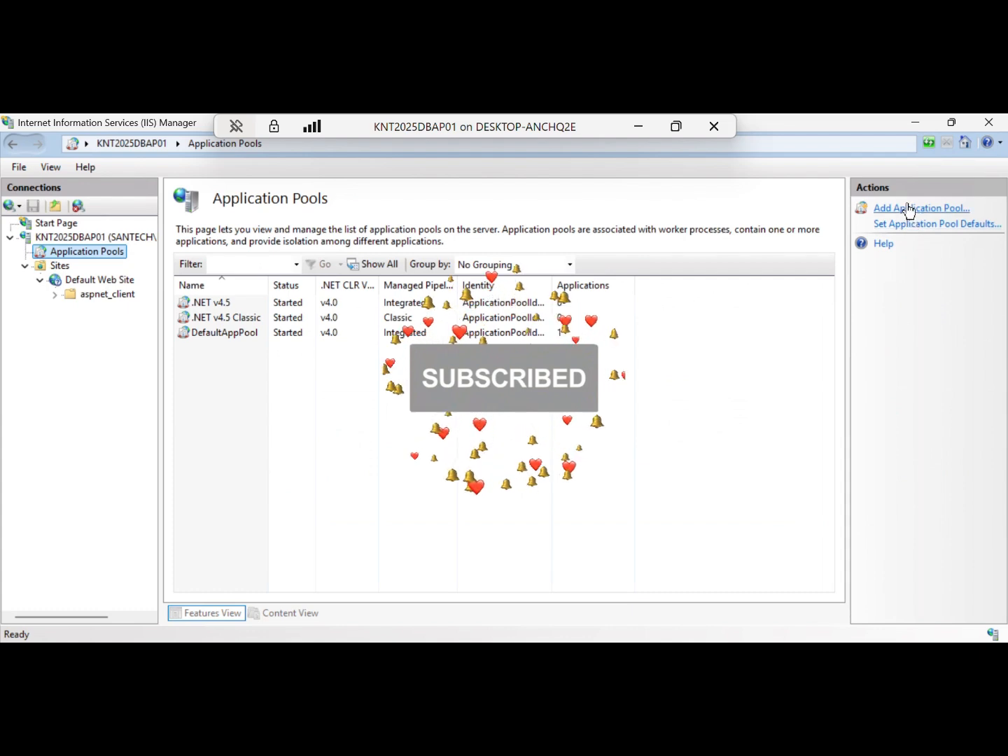